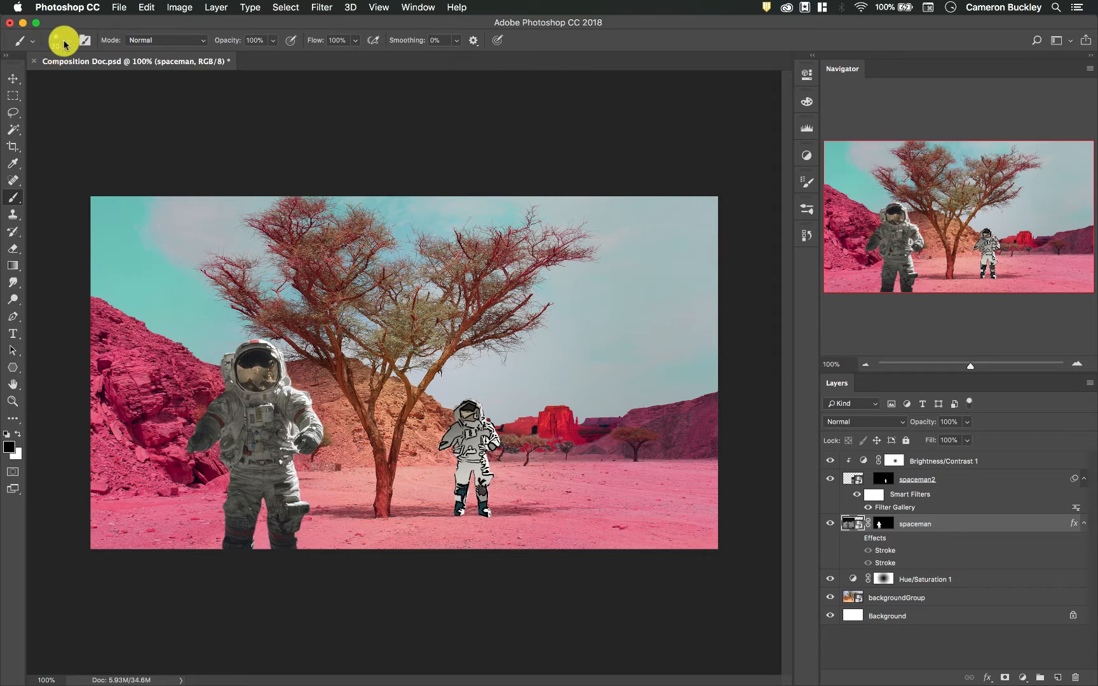
On a new layer above Brightness/Contrast 1, paint a horizontal soft black stroke across the tree with a 65 px brush at 0% hardness
{"action": "left_click", "coordinate": [69, 44]}
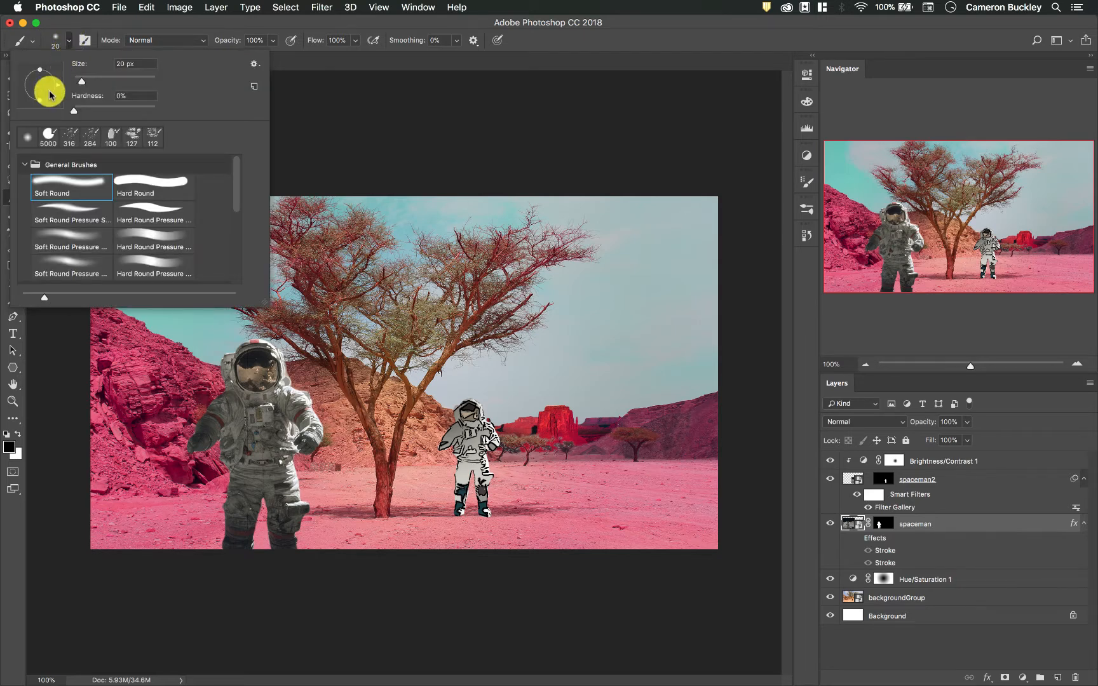
{"action": "mouse_move", "coordinate": [81, 82]}
{"action": "left_mouse_down"}
{"action": "mouse_move", "coordinate": [130, 80]}
{"action": "mouse_move", "coordinate": [78, 87]}
{"action": "mouse_move", "coordinate": [100, 83]}
{"action": "mouse_move", "coordinate": [176, 110]}
{"action": "mouse_move", "coordinate": [76, 106]}
{"action": "left_mouse_up"}
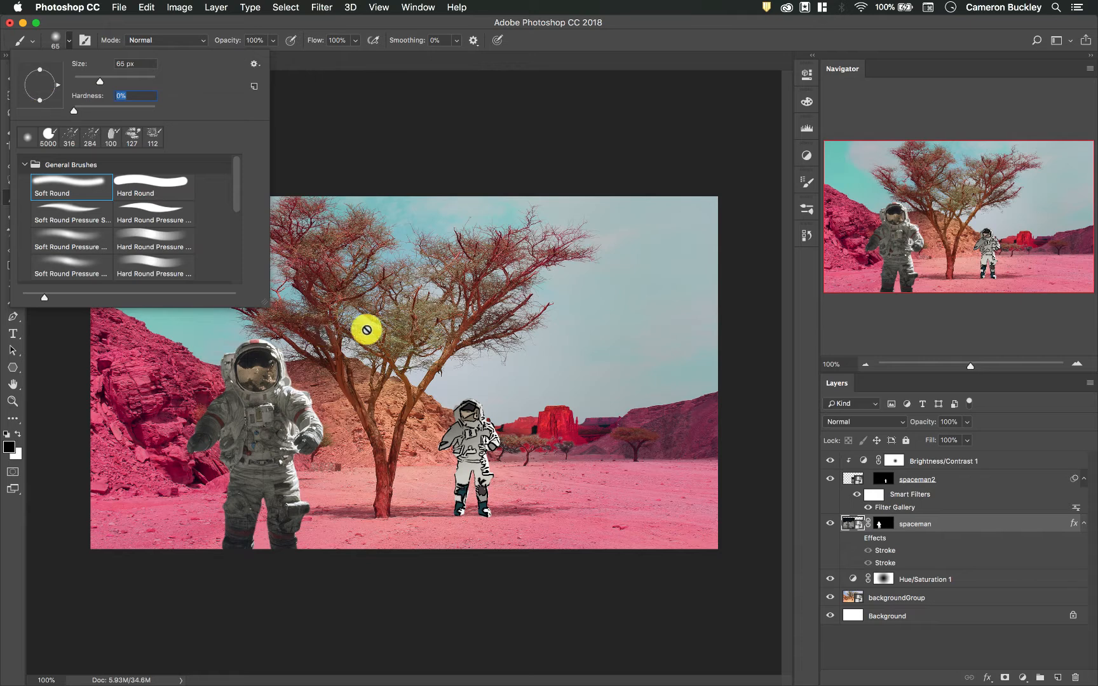
{"action": "left_click", "coordinate": [934, 460]}
{"action": "left_click", "coordinate": [1056, 677]}
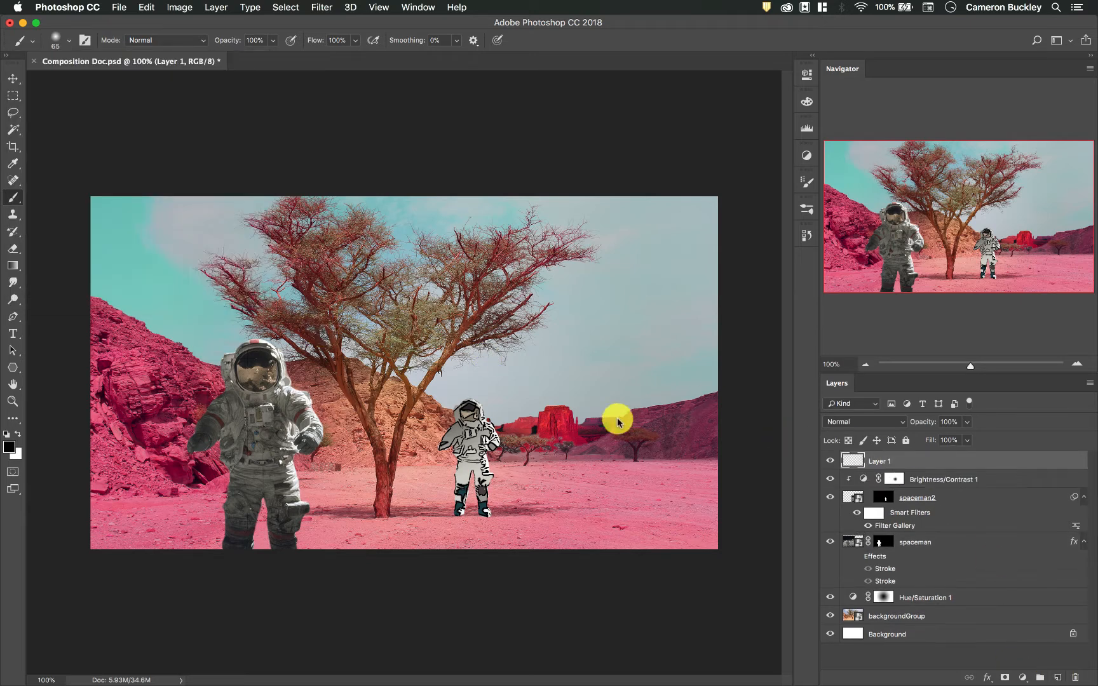
{"action": "left_click_drag", "start_coordinate": [153, 307], "coordinate": [499, 307]}
Set the brush hardness to 100% and paint a second stroke just below the soft one
{"action": "left_click", "coordinate": [69, 40]}
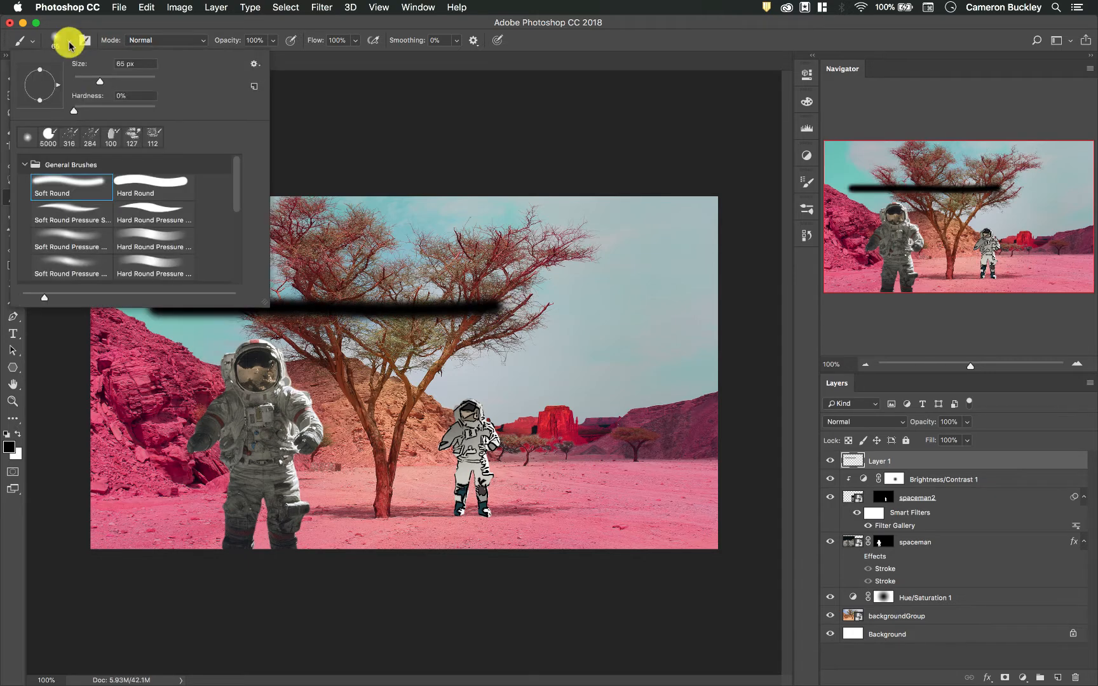
{"action": "left_click_drag", "start_coordinate": [73, 111], "coordinate": [228, 115]}
{"action": "left_click_drag", "start_coordinate": [157, 348], "coordinate": [452, 340]}
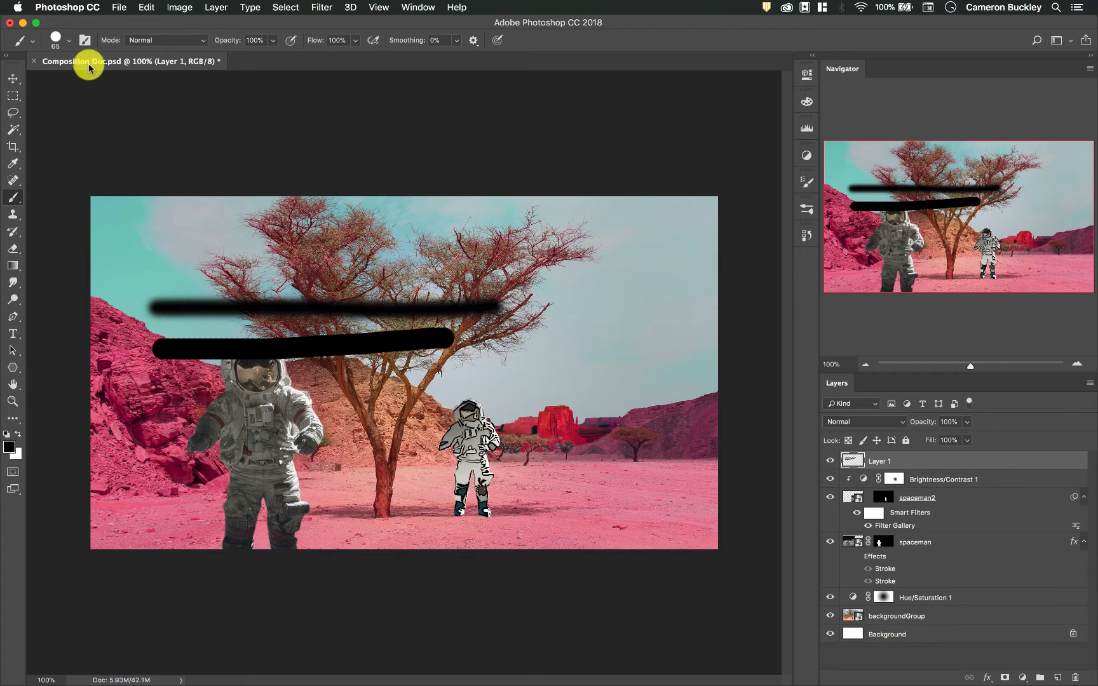
Choose the KYLE Ultimate Charcoal brush and paint a thin curved line from the tree's base up into the sky
{"action": "left_click", "coordinate": [70, 40]}
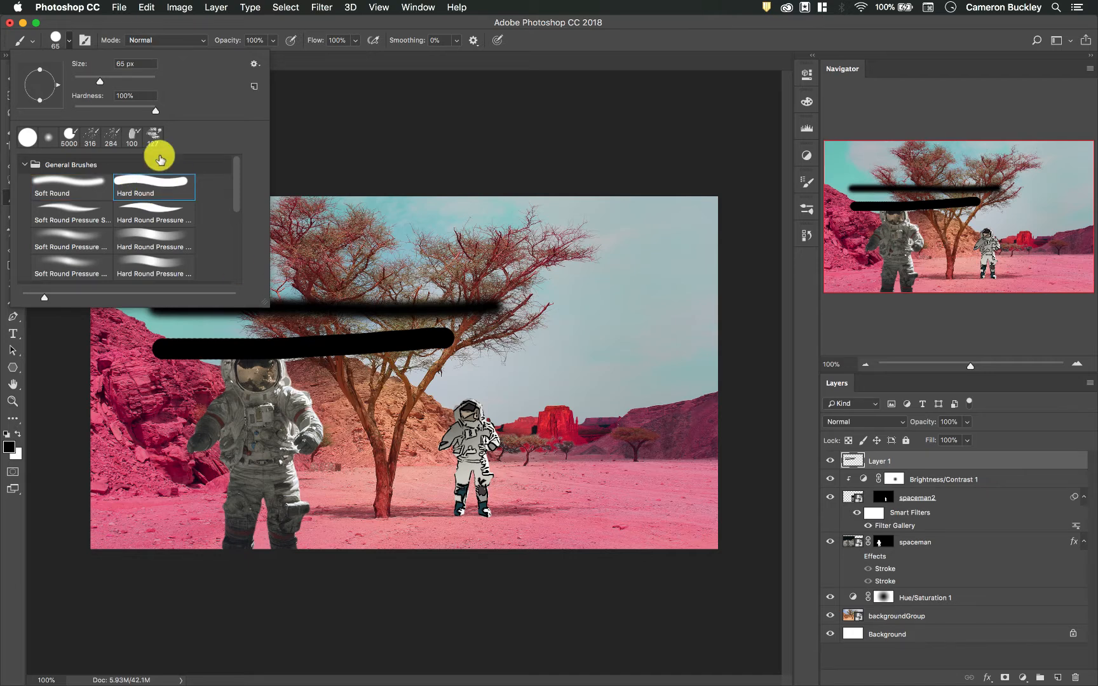
{"action": "left_click", "coordinate": [92, 181]}
{"action": "scroll", "coordinate": [127, 215], "scroll_direction": "down", "scroll_amount": 3}
{"action": "left_click", "coordinate": [64, 229]}
{"action": "scroll", "coordinate": [95, 236], "scroll_direction": "down", "scroll_amount": 2}
{"action": "left_click", "coordinate": [78, 233]}
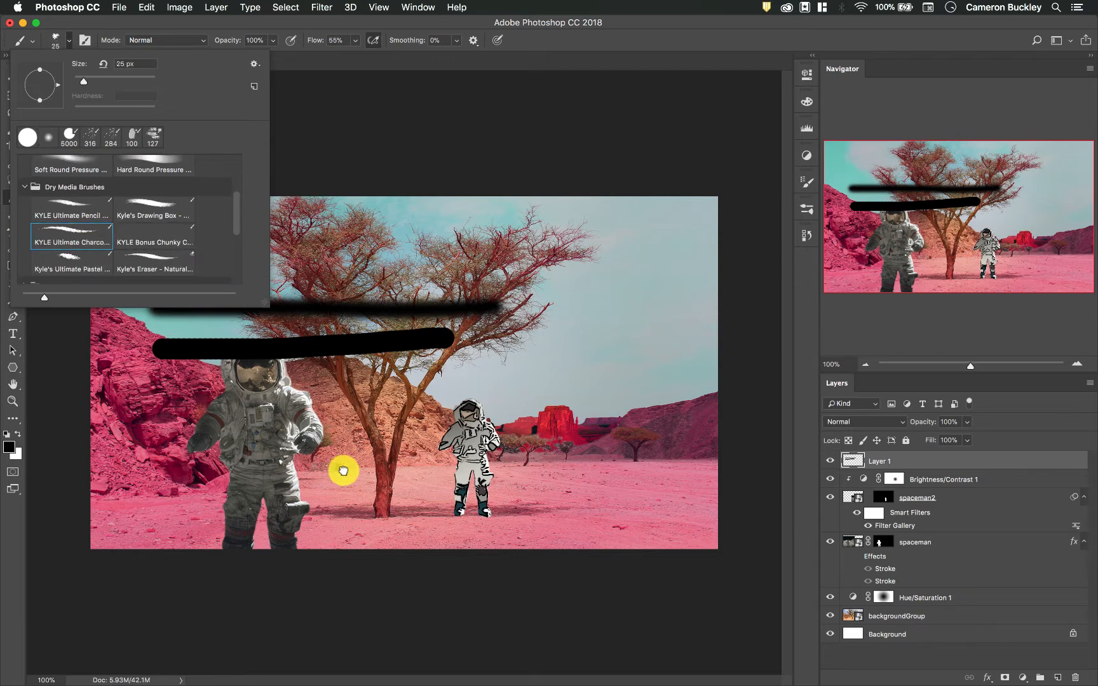
{"action": "left_click", "coordinate": [387, 497]}
{"action": "mouse_move", "coordinate": [387, 498]}
{"action": "left_mouse_down"}
{"action": "mouse_move", "coordinate": [395, 471]}
{"action": "mouse_move", "coordinate": [471, 446]}
{"action": "mouse_move", "coordinate": [552, 343]}
{"action": "mouse_move", "coordinate": [619, 329]}
{"action": "left_mouse_up"}
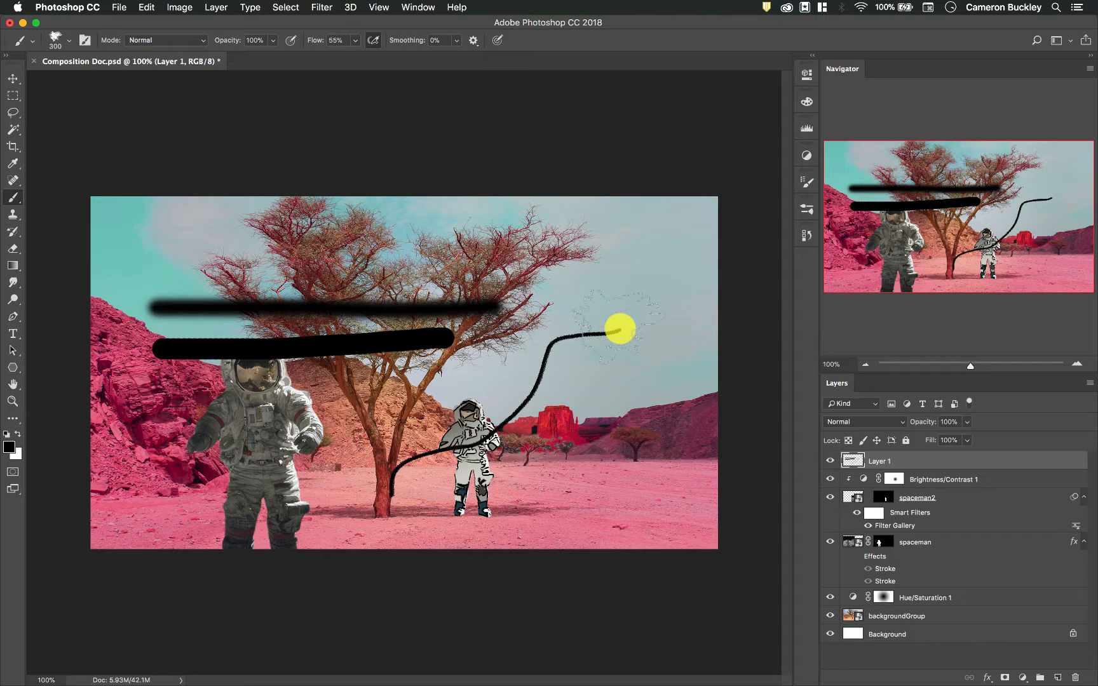
Paint a large black patch over the tree's right branches at 300 px and an S-shaped stroke on the sand at 125 px
{"action": "mouse_move", "coordinate": [620, 329]}
{"action": "left_mouse_down"}
{"action": "mouse_move", "coordinate": [480, 348]}
{"action": "mouse_move", "coordinate": [626, 348]}
{"action": "left_mouse_up"}
{"action": "key", "text": "bracketleft"}
{"action": "key", "text": "bracketleft"}
{"action": "key", "text": "bracketleft"}
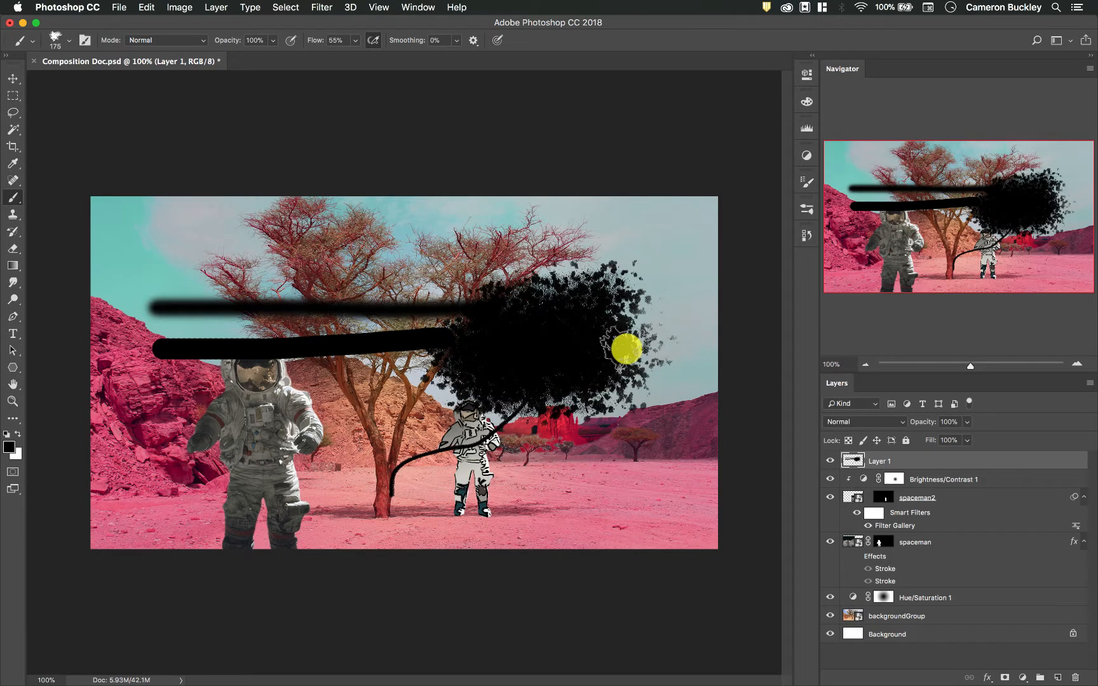
{"action": "mouse_move", "coordinate": [652, 458]}
{"action": "left_mouse_down"}
{"action": "mouse_move", "coordinate": [544, 465]}
{"action": "mouse_move", "coordinate": [672, 495]}
{"action": "mouse_move", "coordinate": [535, 519]}
{"action": "mouse_move", "coordinate": [583, 527]}
{"action": "left_mouse_up"}
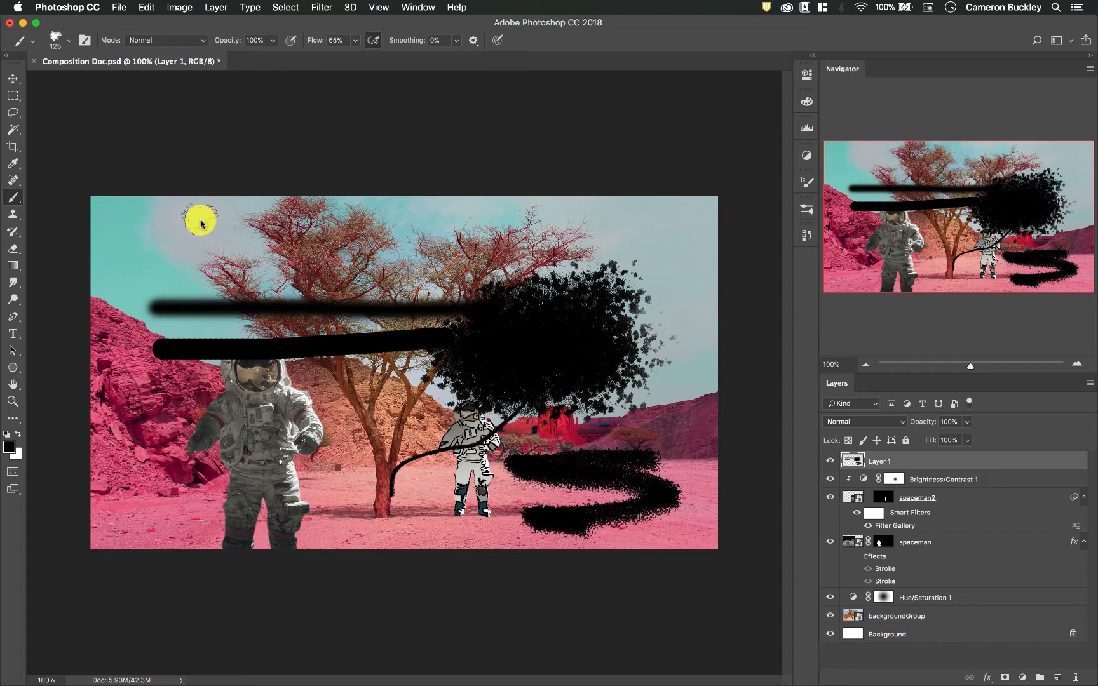
Paint a zigzag stroke from the large spaceman to the tree trunk with Kyle's Ultimate Pastel brush at 60 px
{"action": "key", "text": "period"}
{"action": "left_click", "coordinate": [69, 40]}
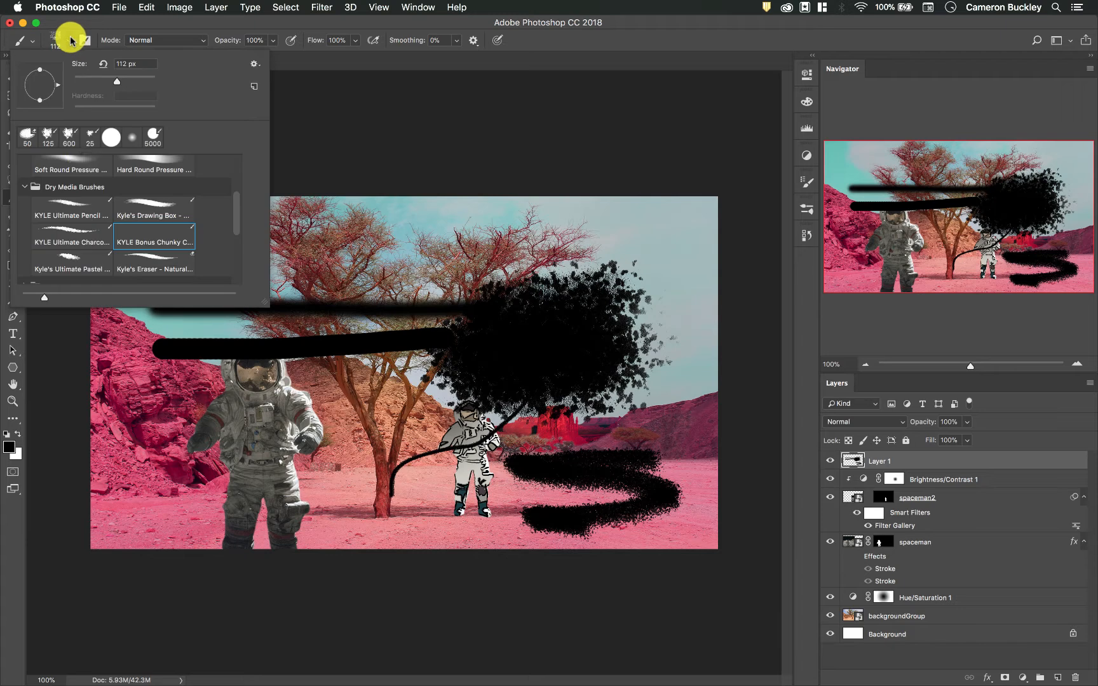
{"action": "left_click", "coordinate": [83, 265]}
{"action": "mouse_move", "coordinate": [201, 498]}
{"action": "left_mouse_down"}
{"action": "mouse_move", "coordinate": [348, 425]}
{"action": "mouse_move", "coordinate": [365, 451]}
{"action": "mouse_move", "coordinate": [406, 391]}
{"action": "left_mouse_up"}
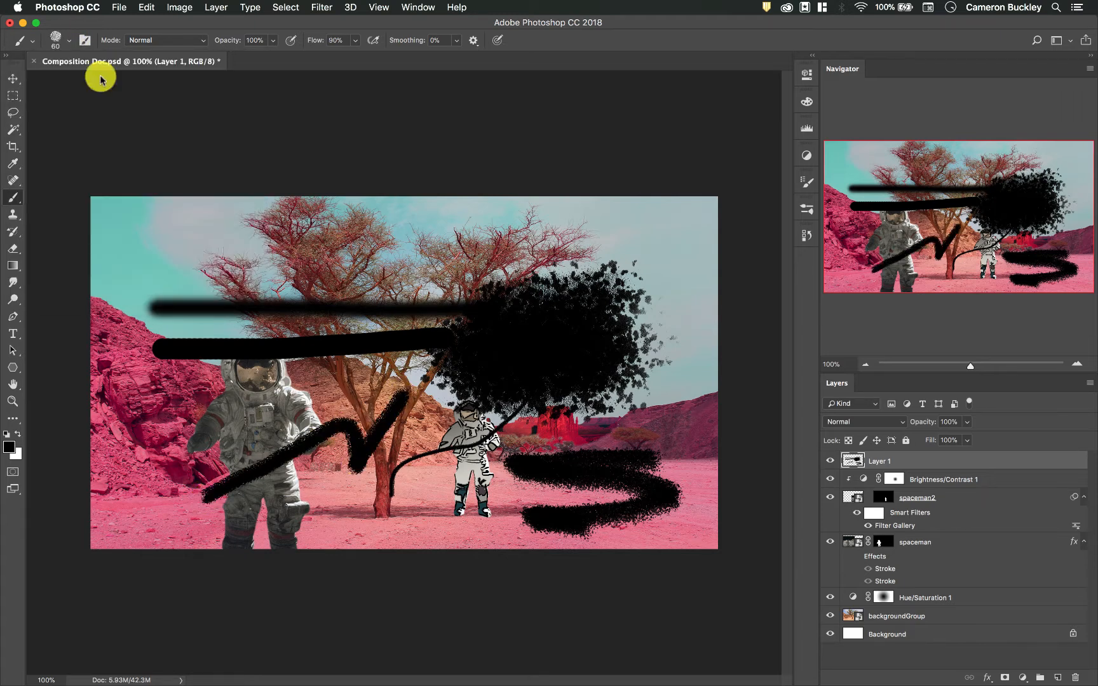
Paint a dotted halftone area over the large spaceman's chest with the Kyle's Screentones 35 brush at 50 px
{"action": "left_click", "coordinate": [69, 40]}
{"action": "scroll", "coordinate": [113, 211], "scroll_direction": "down", "scroll_amount": 3}
{"action": "scroll", "coordinate": [113, 213], "scroll_direction": "down", "scroll_amount": 1}
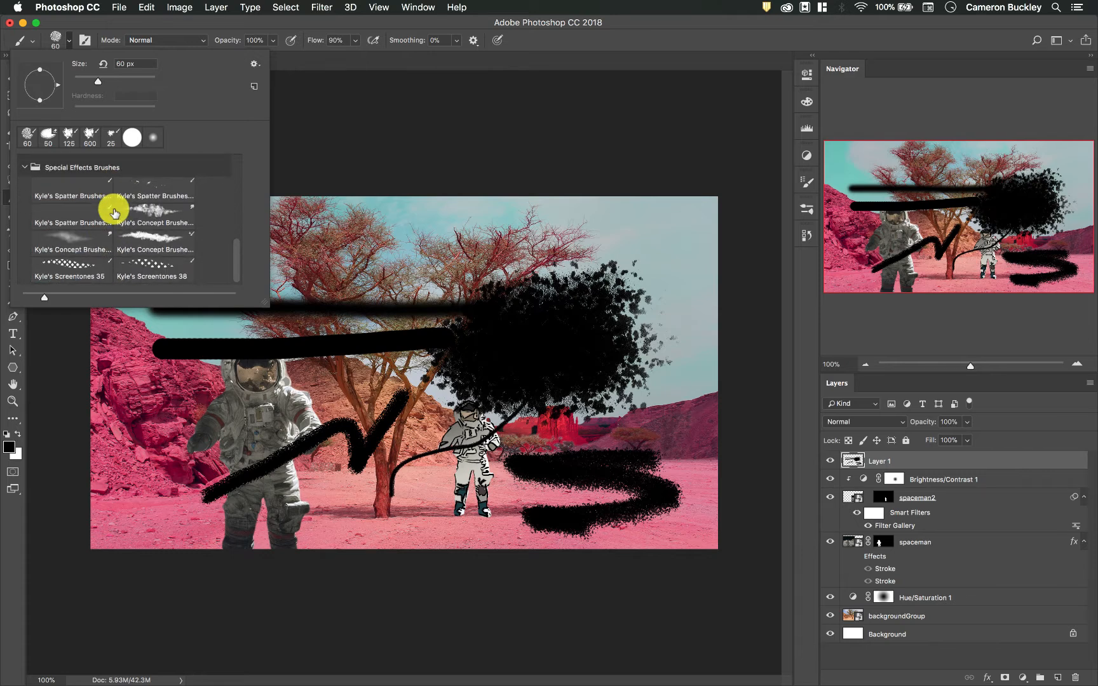
{"action": "left_click", "coordinate": [70, 268]}
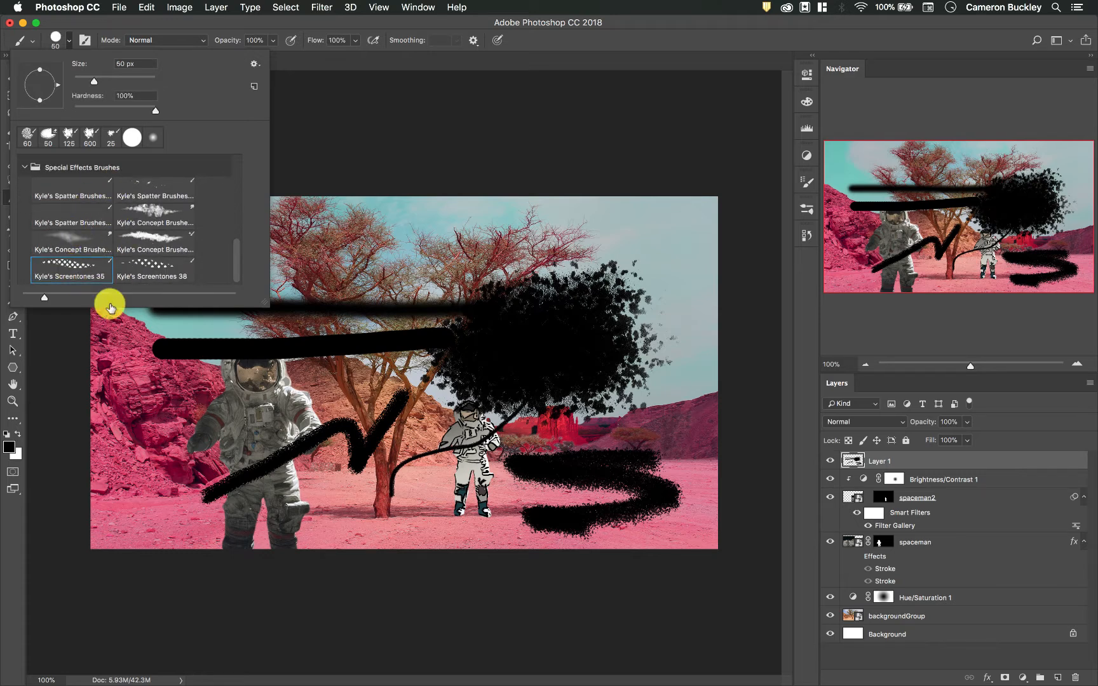
{"action": "mouse_move", "coordinate": [159, 411]}
{"action": "left_mouse_down"}
{"action": "mouse_move", "coordinate": [305, 402]}
{"action": "mouse_move", "coordinate": [227, 415]}
{"action": "mouse_move", "coordinate": [191, 438]}
{"action": "mouse_move", "coordinate": [297, 412]}
{"action": "mouse_move", "coordinate": [204, 437]}
{"action": "mouse_move", "coordinate": [221, 427]}
{"action": "mouse_move", "coordinate": [186, 456]}
{"action": "mouse_move", "coordinate": [267, 445]}
{"action": "mouse_move", "coordinate": [218, 432]}
{"action": "left_mouse_up"}
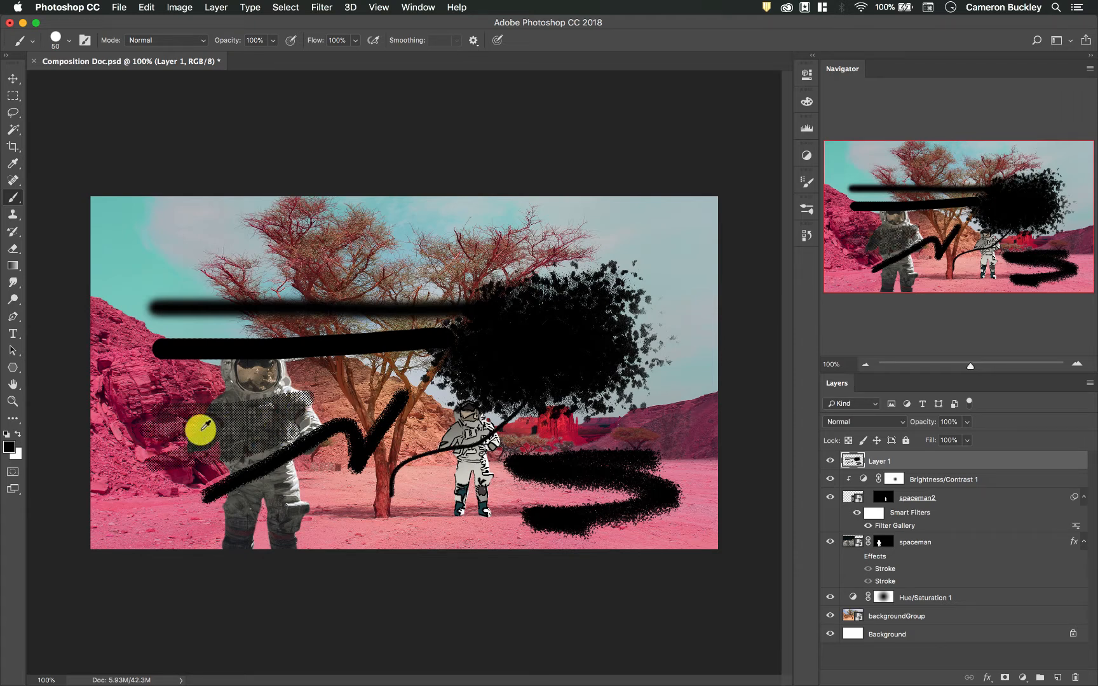
{"action": "scroll", "coordinate": [201, 432], "scroll_direction": "up", "scroll_amount": 10}
{"action": "scroll", "coordinate": [200, 431], "scroll_direction": "down", "scroll_amount": 12}
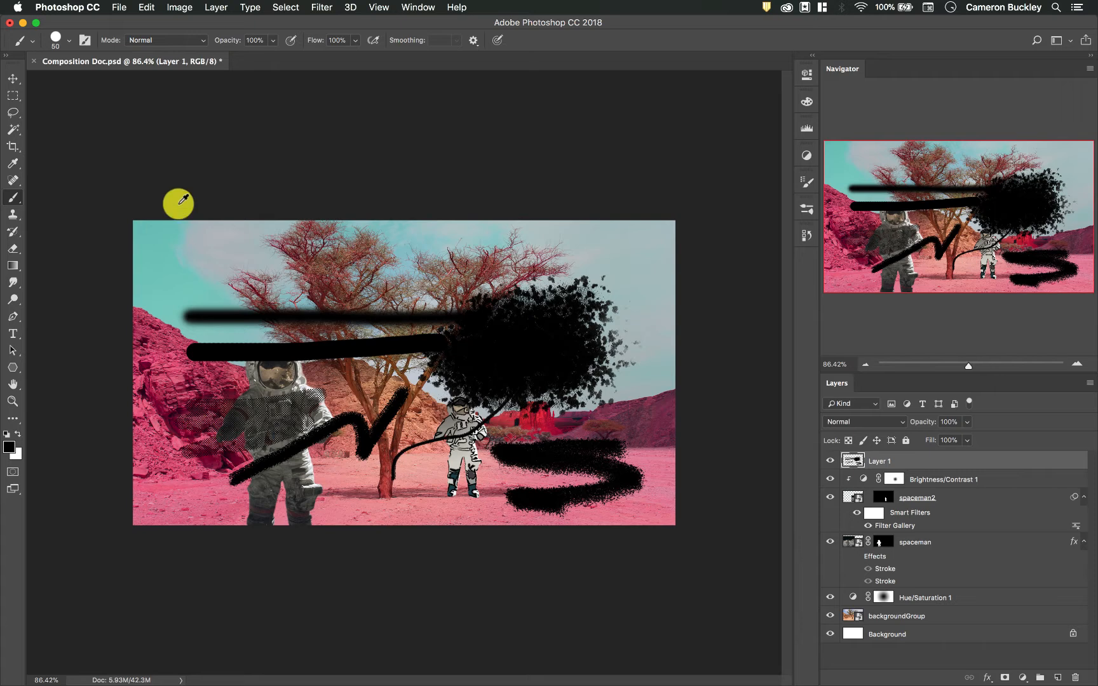
Switch to the Soft Round general brush at 50 px with 0% hardness
{"action": "left_click", "coordinate": [69, 42]}
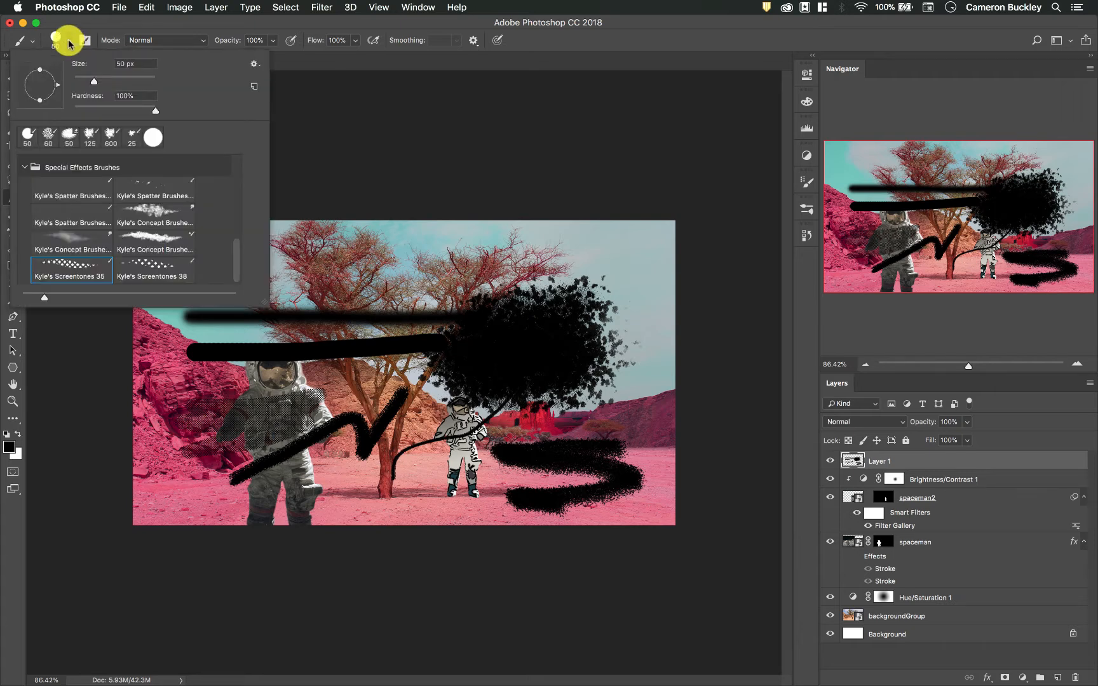
{"action": "left_click", "coordinate": [69, 42]}
{"action": "left_click", "coordinate": [69, 42]}
{"action": "scroll", "coordinate": [84, 199], "scroll_direction": "up", "scroll_amount": 10}
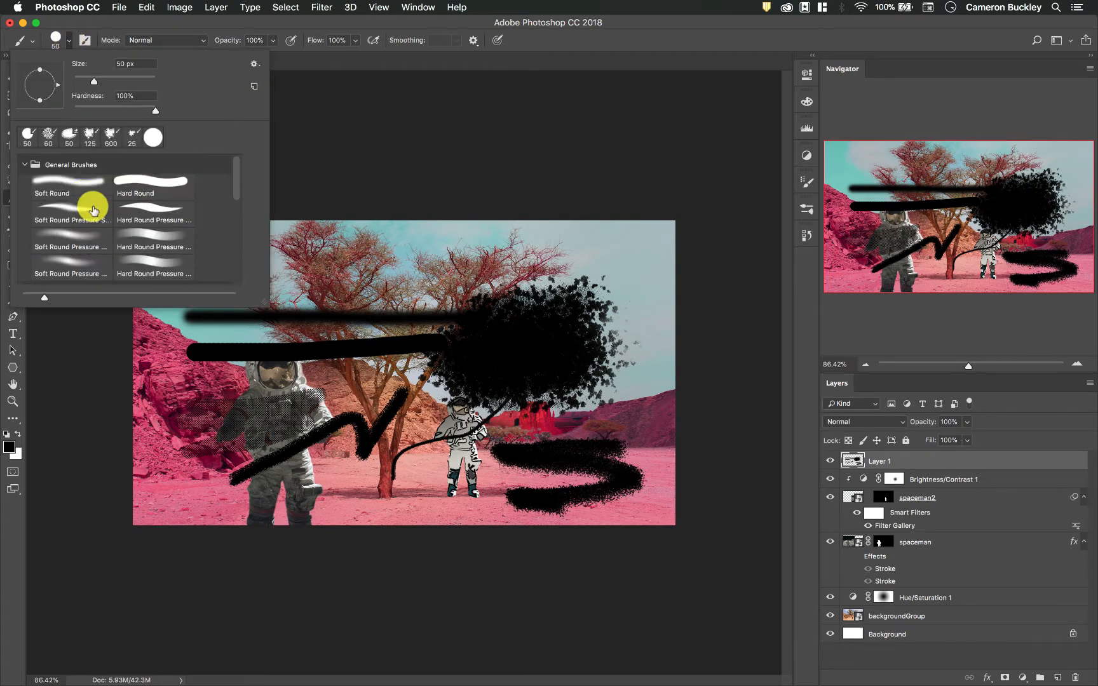
{"action": "left_click", "coordinate": [79, 189]}
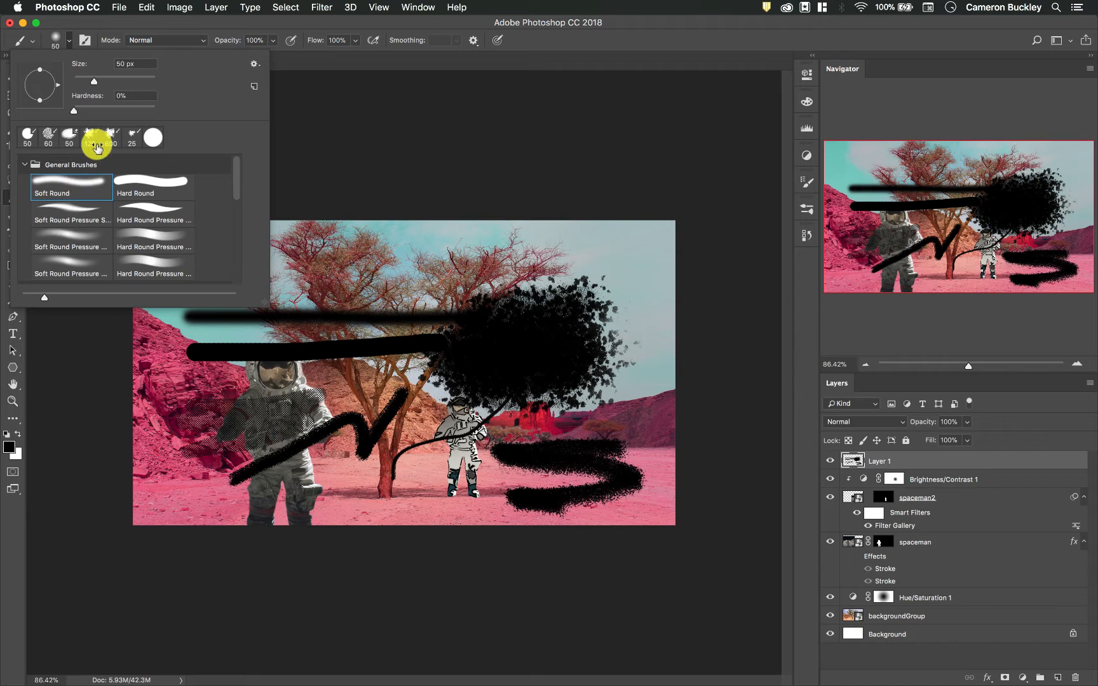
{"action": "left_click", "coordinate": [71, 36]}
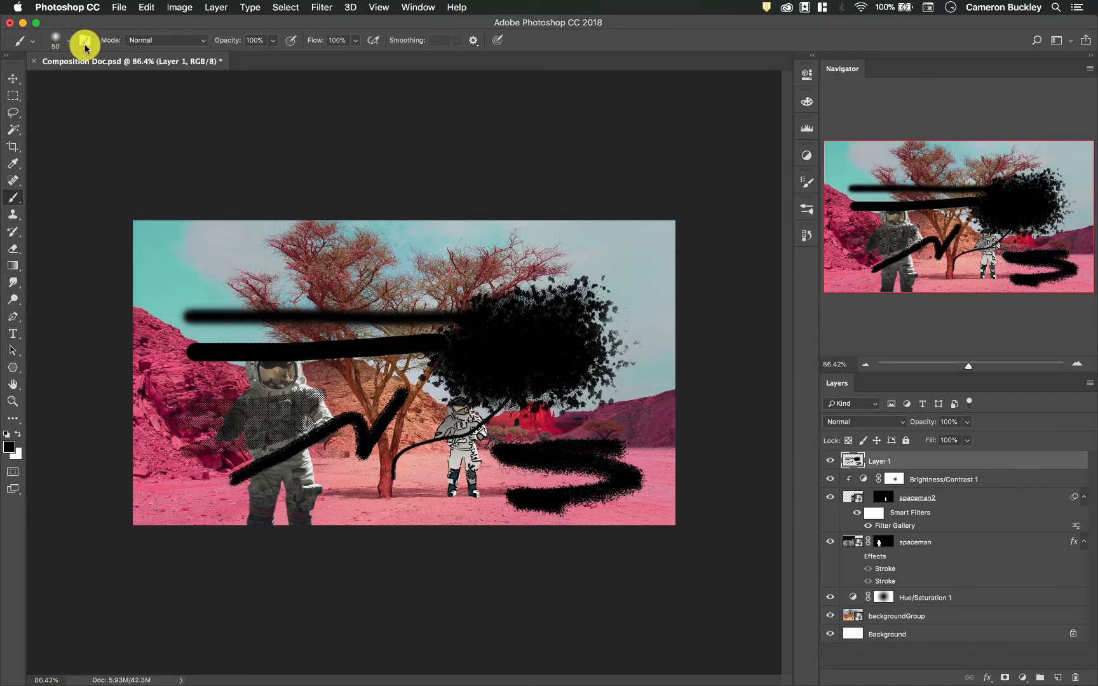
In the brush settings, set the tip spacing to 171% and enable Shape Dynamics with 95% size jitter
{"action": "left_click", "coordinate": [85, 40]}
{"action": "left_click", "coordinate": [763, 274]}
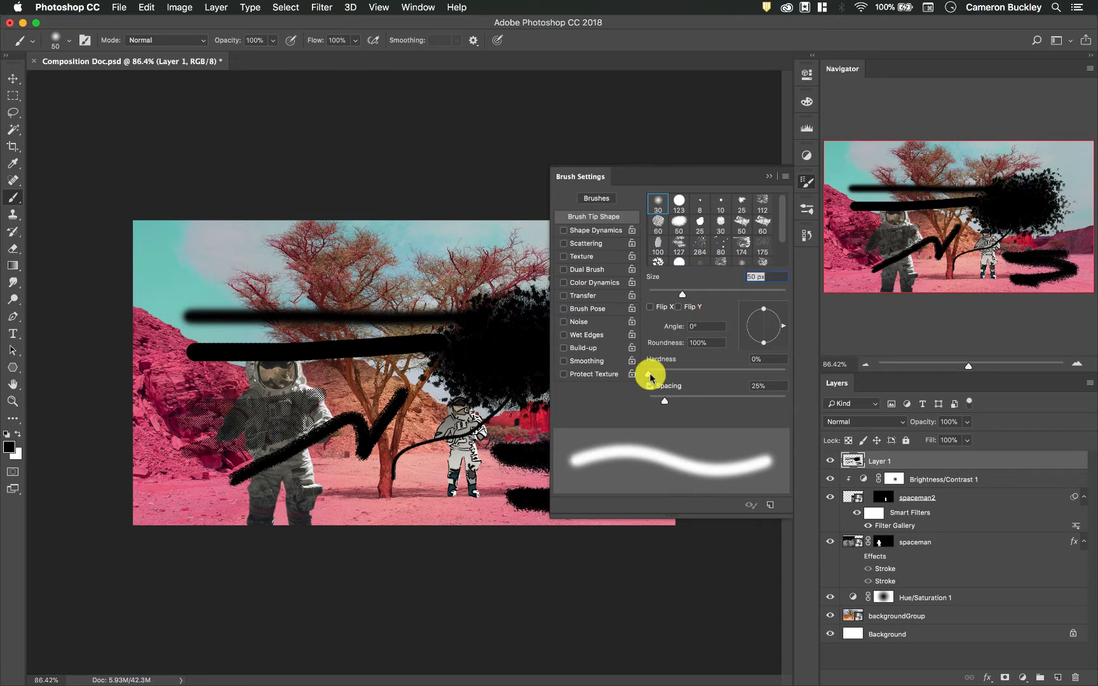
{"action": "mouse_move", "coordinate": [649, 375]}
{"action": "left_mouse_down"}
{"action": "mouse_move", "coordinate": [708, 372]}
{"action": "mouse_move", "coordinate": [637, 375]}
{"action": "mouse_move", "coordinate": [740, 401]}
{"action": "left_mouse_up"}
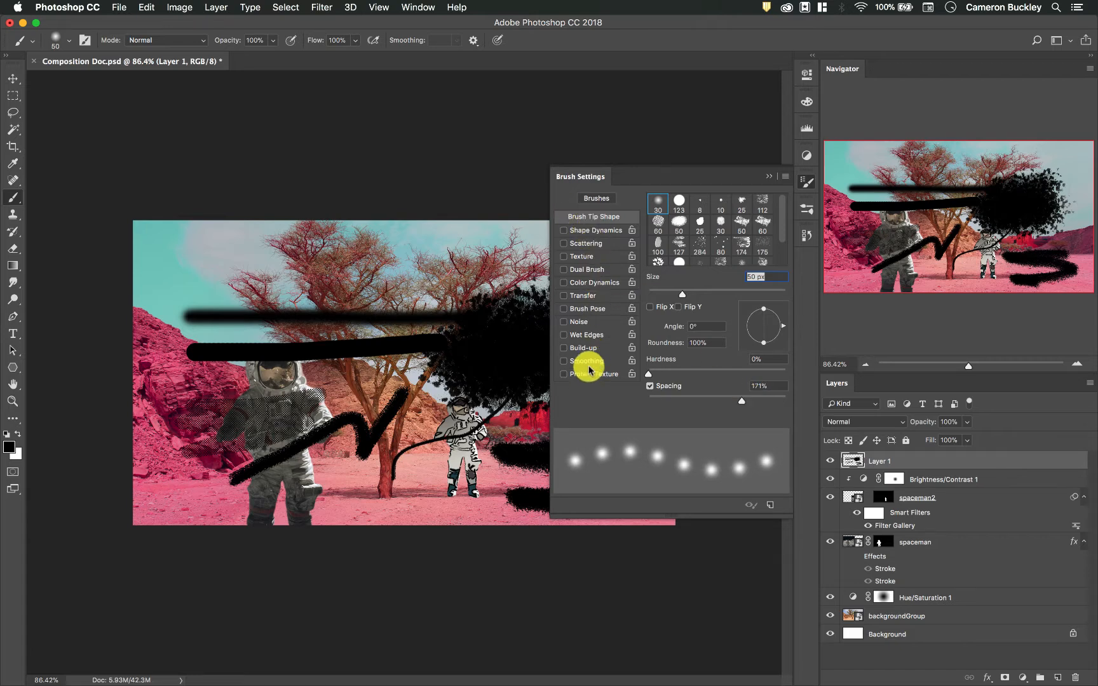
{"action": "left_click", "coordinate": [589, 232]}
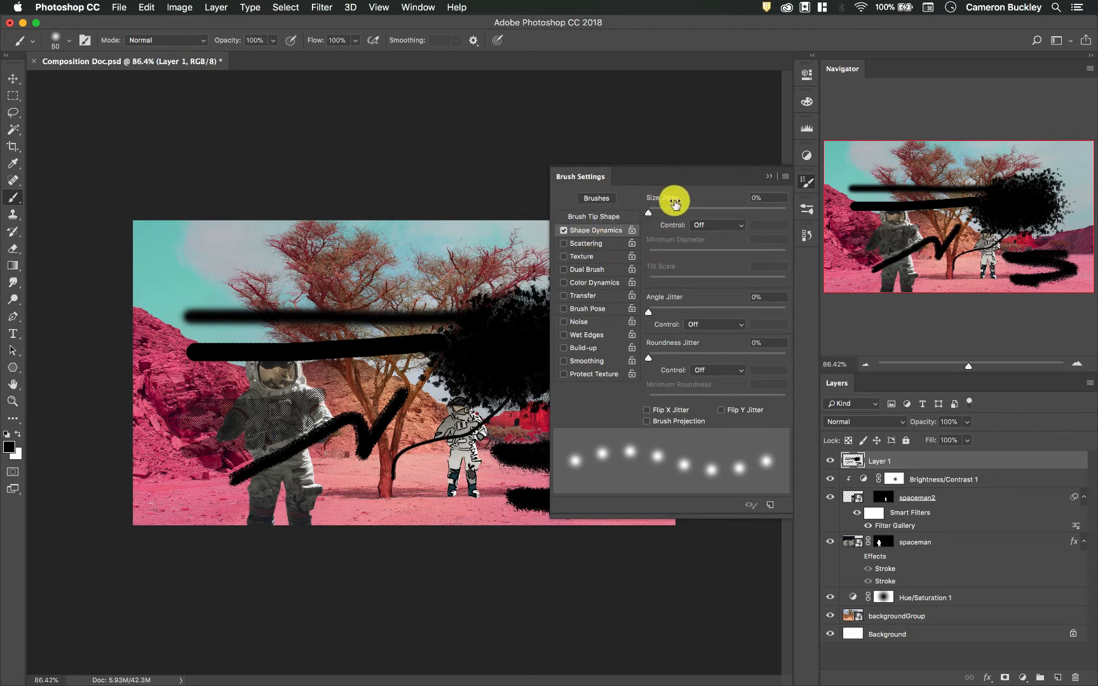
{"action": "mouse_move", "coordinate": [649, 213]}
{"action": "left_mouse_down"}
{"action": "mouse_move", "coordinate": [734, 227]}
{"action": "mouse_move", "coordinate": [749, 211]}
{"action": "mouse_move", "coordinate": [777, 214]}
{"action": "left_mouse_up"}
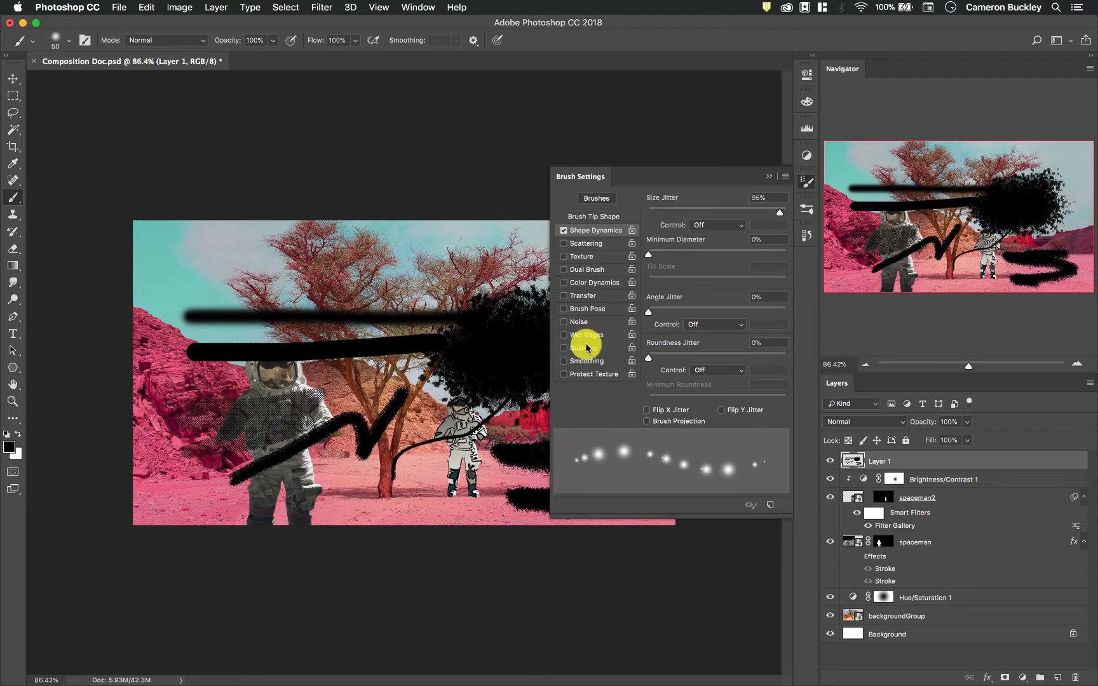
Enable Scattering for the brush with 763% scatter and 76% count jitter
{"action": "left_click", "coordinate": [584, 245]}
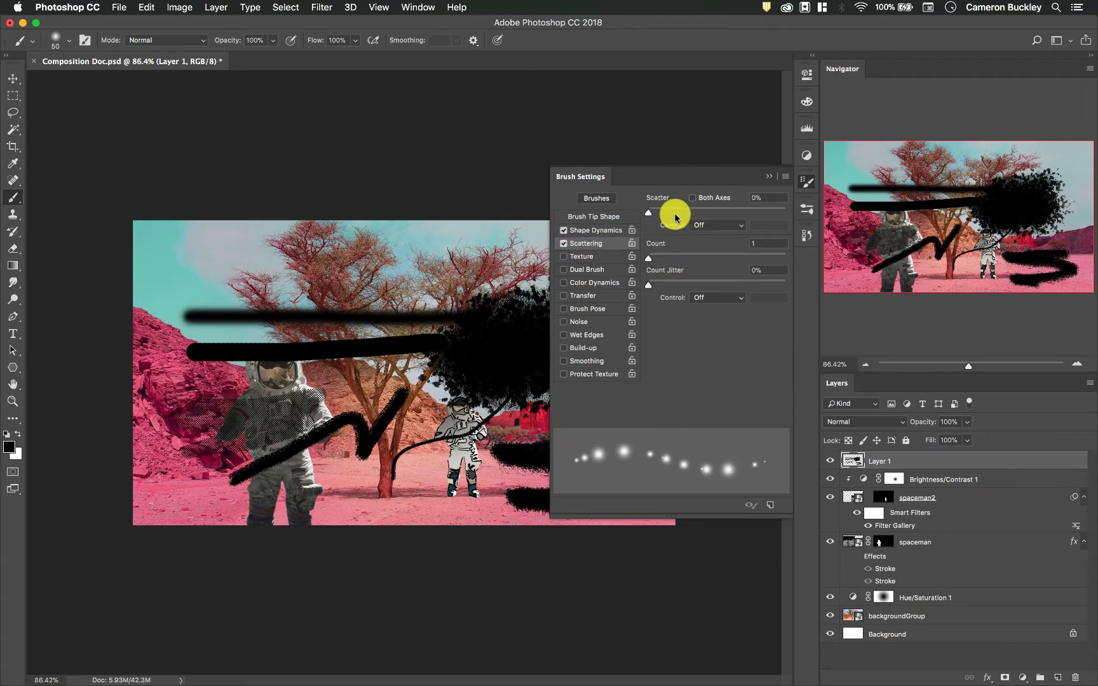
{"action": "left_click_drag", "start_coordinate": [645, 213], "coordinate": [754, 213]}
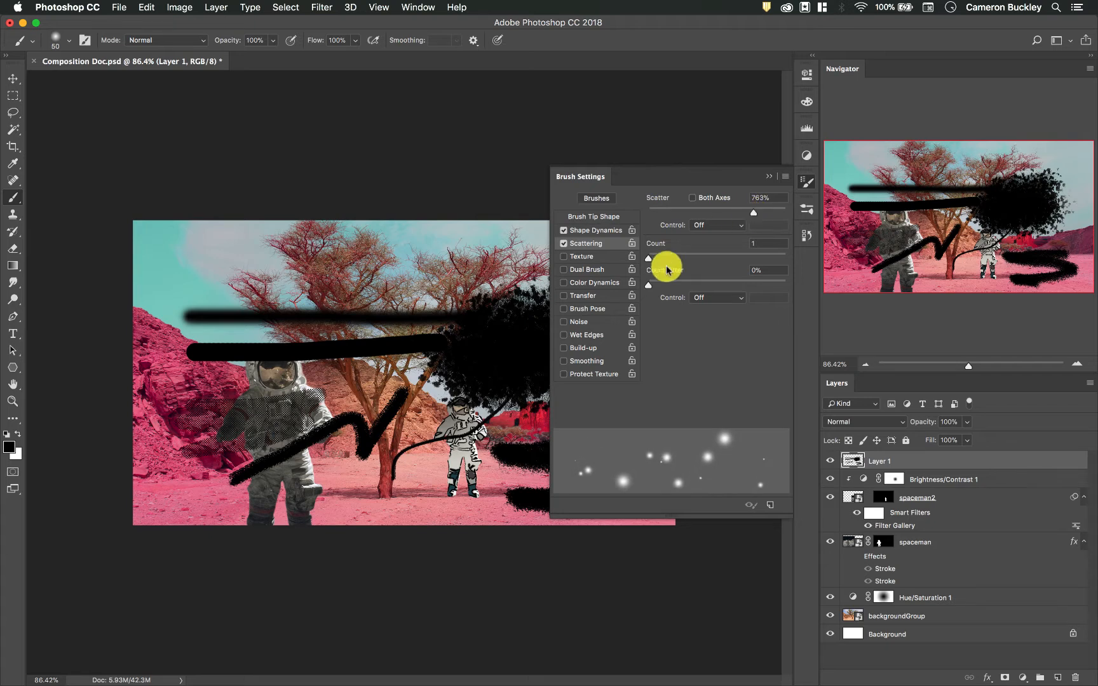
{"action": "left_click_drag", "start_coordinate": [649, 284], "coordinate": [752, 287]}
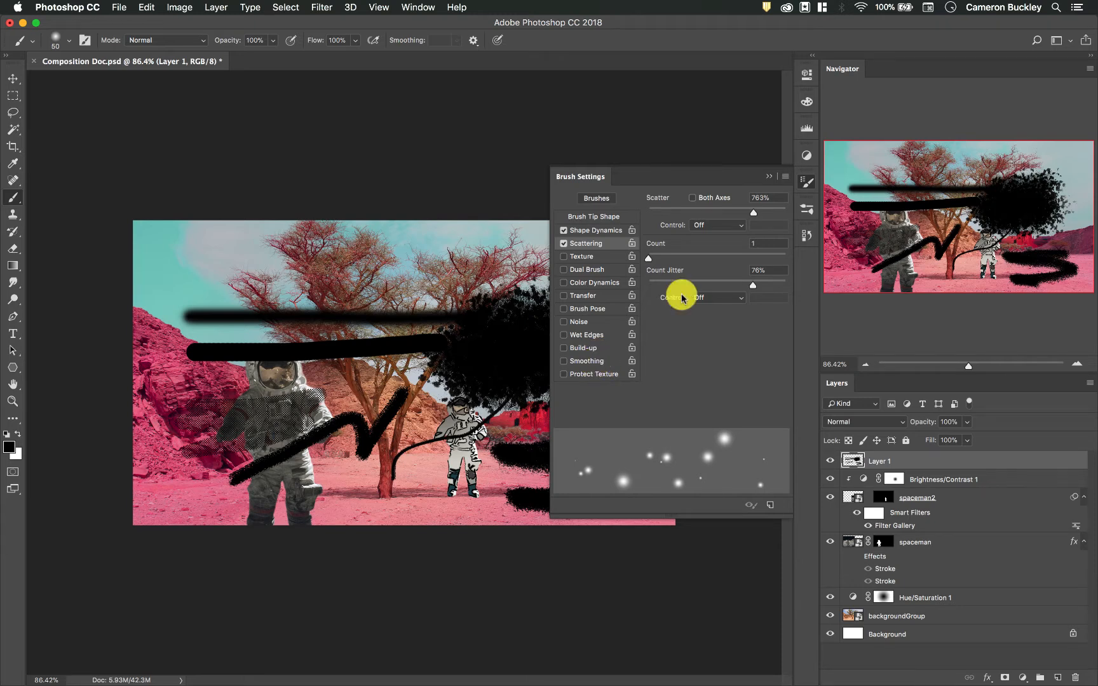
Paint scattered soft black dots across the sky, tree and sand, and delete Layer 1 with all its test strokes
{"action": "left_click", "coordinate": [768, 176]}
{"action": "mouse_move", "coordinate": [250, 445]}
{"action": "left_mouse_down"}
{"action": "mouse_move", "coordinate": [311, 430]}
{"action": "mouse_move", "coordinate": [442, 474]}
{"action": "mouse_move", "coordinate": [347, 515]}
{"action": "mouse_move", "coordinate": [333, 468]}
{"action": "mouse_move", "coordinate": [487, 487]}
{"action": "mouse_move", "coordinate": [280, 469]}
{"action": "left_mouse_up"}
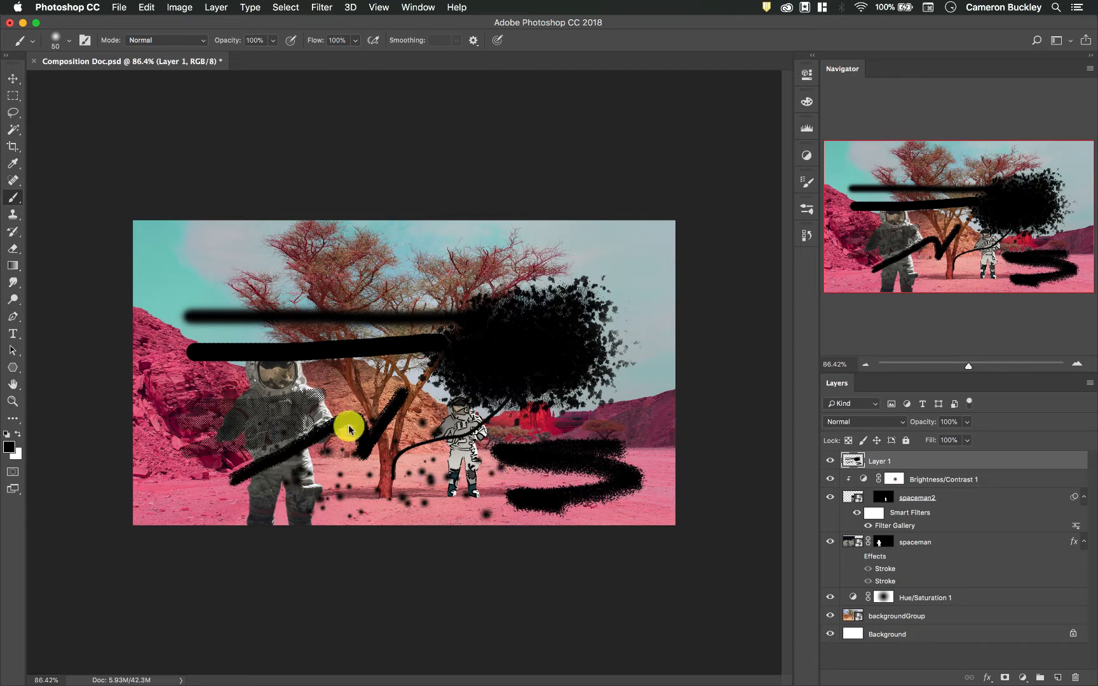
{"action": "mouse_move", "coordinate": [269, 277]}
{"action": "left_mouse_down"}
{"action": "mouse_move", "coordinate": [203, 274]}
{"action": "mouse_move", "coordinate": [409, 273]}
{"action": "mouse_move", "coordinate": [553, 242]}
{"action": "mouse_move", "coordinate": [118, 266]}
{"action": "mouse_move", "coordinate": [443, 319]}
{"action": "mouse_move", "coordinate": [117, 424]}
{"action": "left_mouse_up"}
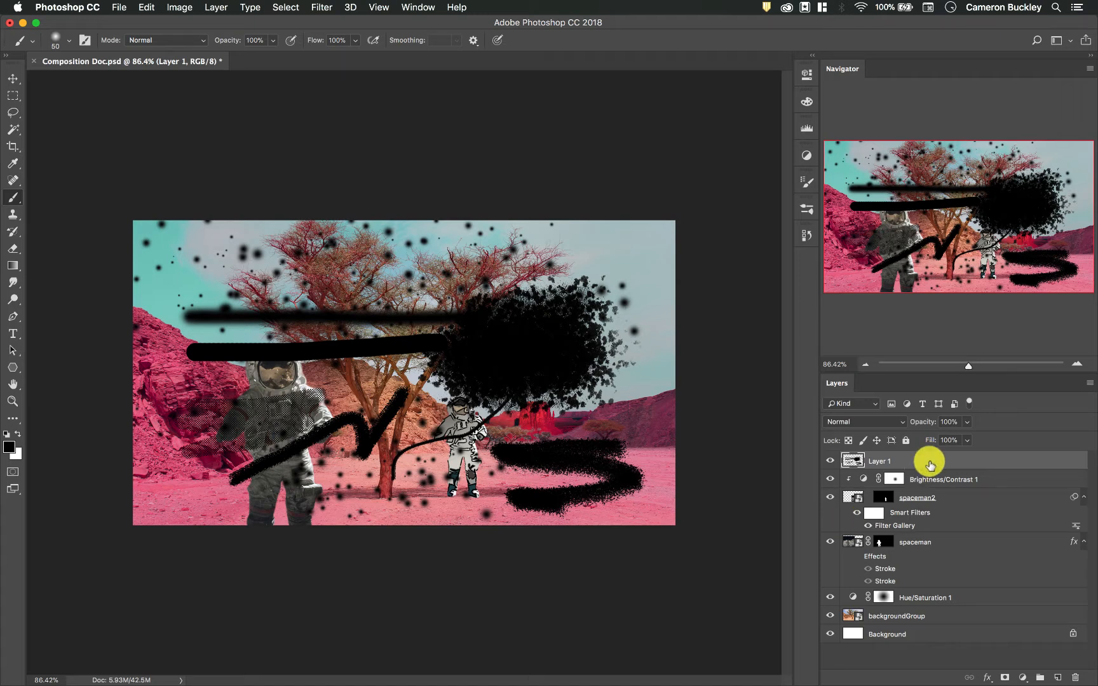
{"action": "key", "text": "Delete"}
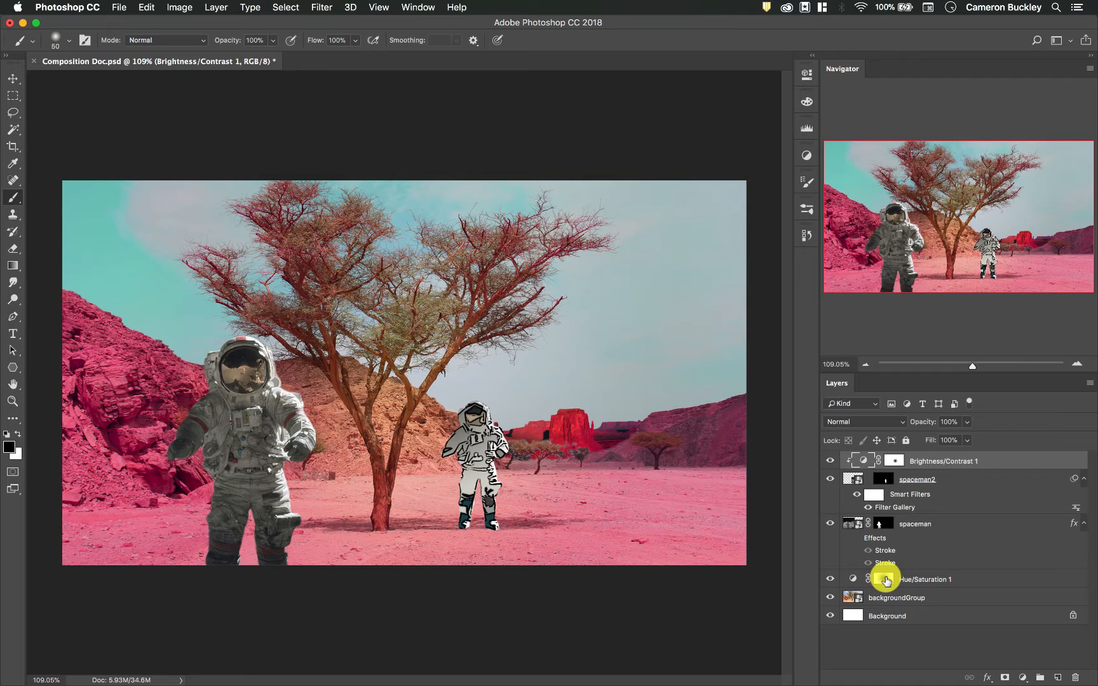
Paint scattered black dots over the large astronaut on the spaceman layer's mask and display that mask alone on the canvas
{"action": "left_click", "coordinate": [885, 522]}
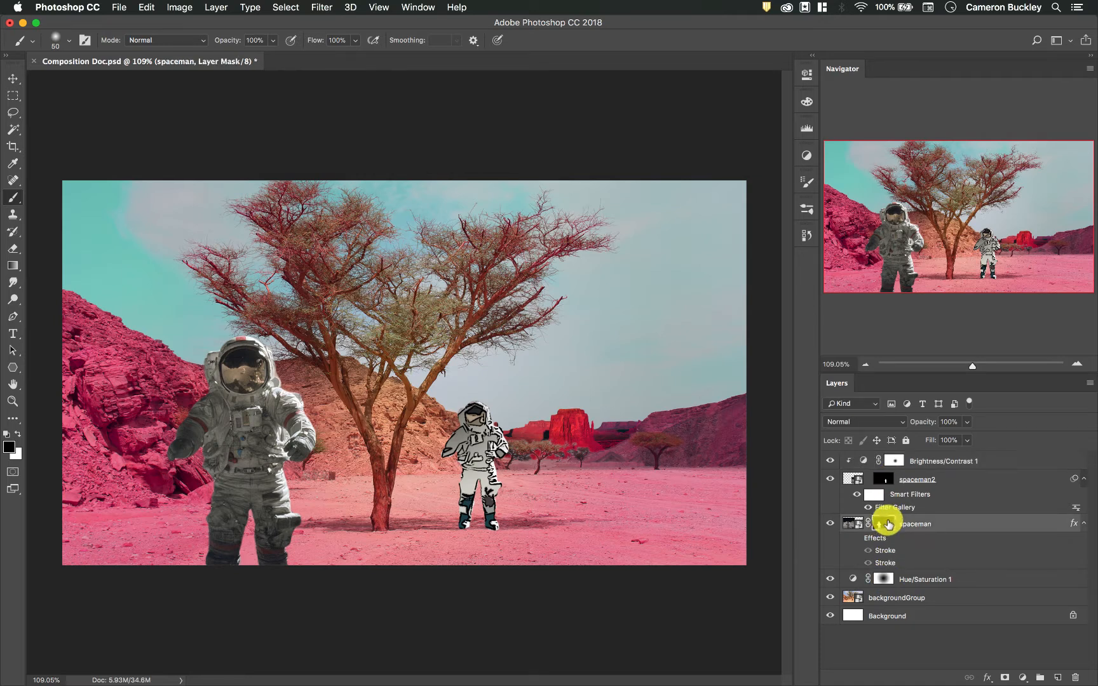
{"action": "left_click", "coordinate": [832, 522]}
{"action": "left_click", "coordinate": [832, 522]}
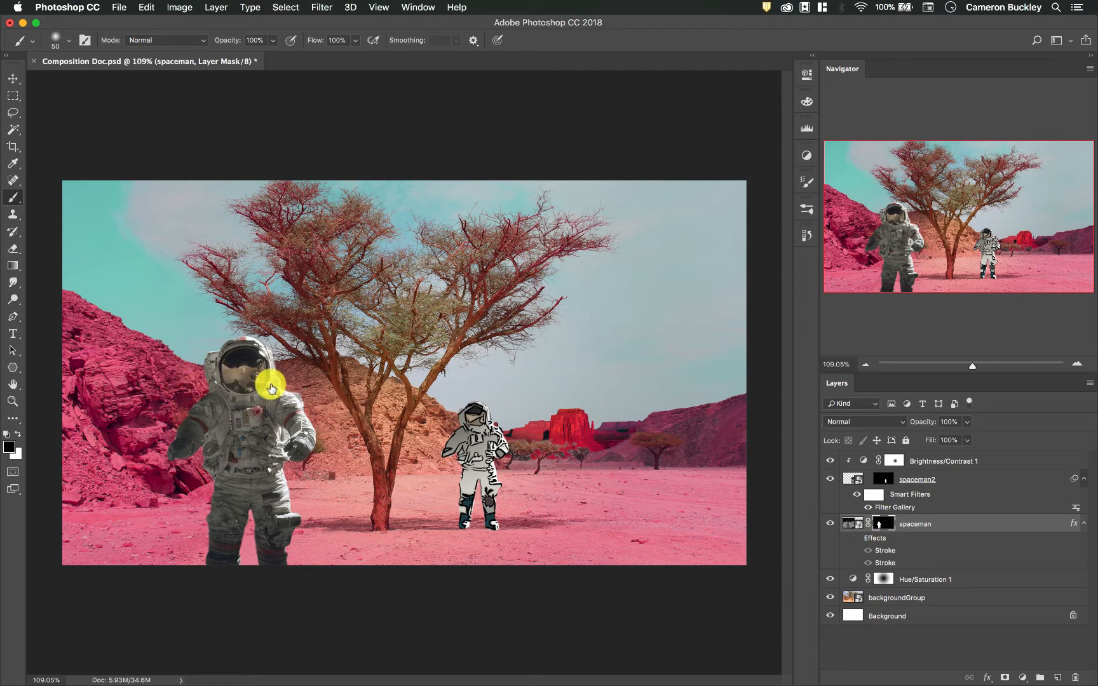
{"action": "mouse_move", "coordinate": [324, 387]}
{"action": "left_mouse_down"}
{"action": "mouse_move", "coordinate": [120, 419]}
{"action": "mouse_move", "coordinate": [317, 412]}
{"action": "mouse_move", "coordinate": [144, 458]}
{"action": "mouse_move", "coordinate": [310, 478]}
{"action": "mouse_move", "coordinate": [149, 503]}
{"action": "mouse_move", "coordinate": [290, 419]}
{"action": "mouse_move", "coordinate": [129, 497]}
{"action": "mouse_move", "coordinate": [332, 369]}
{"action": "mouse_move", "coordinate": [168, 407]}
{"action": "mouse_move", "coordinate": [343, 315]}
{"action": "mouse_move", "coordinate": [121, 408]}
{"action": "mouse_move", "coordinate": [301, 310]}
{"action": "mouse_move", "coordinate": [140, 401]}
{"action": "mouse_move", "coordinate": [353, 396]}
{"action": "mouse_move", "coordinate": [185, 508]}
{"action": "mouse_move", "coordinate": [339, 457]}
{"action": "mouse_move", "coordinate": [208, 550]}
{"action": "mouse_move", "coordinate": [308, 529]}
{"action": "mouse_move", "coordinate": [155, 558]}
{"action": "mouse_move", "coordinate": [329, 432]}
{"action": "mouse_move", "coordinate": [117, 479]}
{"action": "mouse_move", "coordinate": [372, 276]}
{"action": "left_mouse_up"}
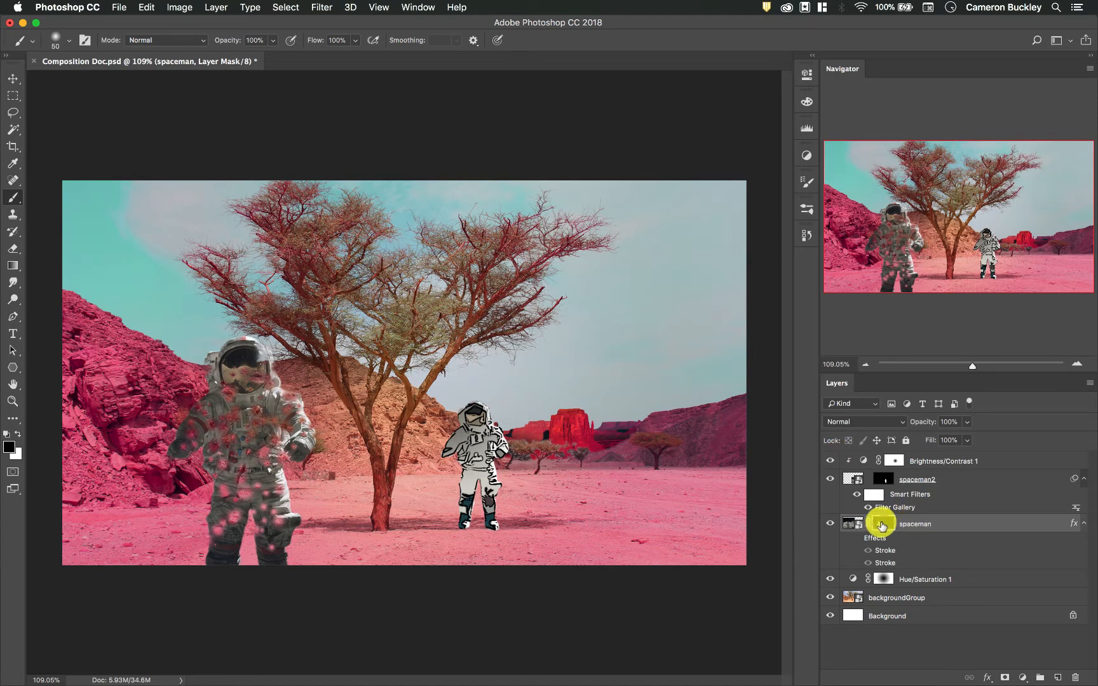
{"action": "left_click", "coordinate": [881, 525], "text": "alt"}
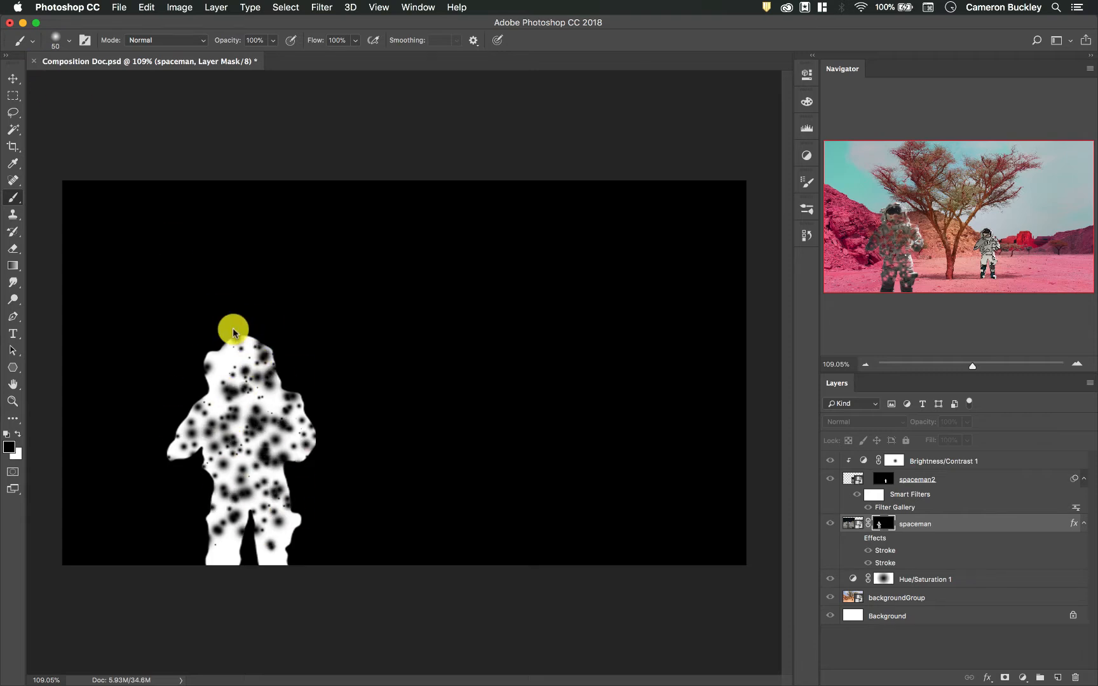
Try smudging the large astronaut's layer mask with a Kyle's Concept Brushes preset from the Special Effects Brushes, and undo the smudging
{"action": "left_click", "coordinate": [68, 40]}
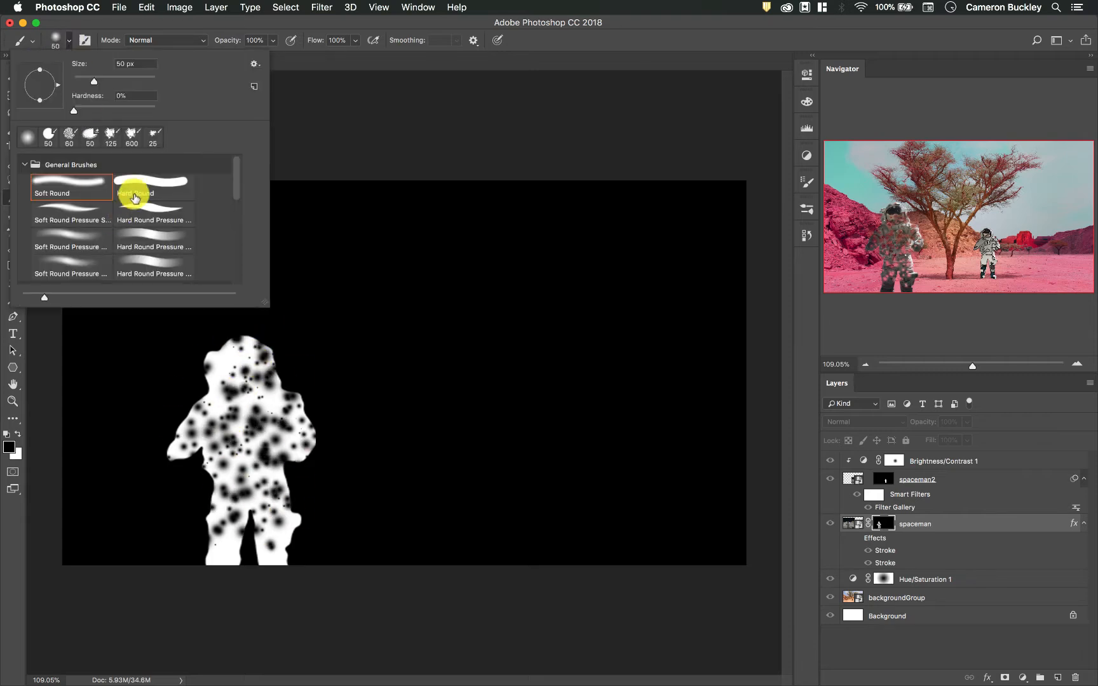
{"action": "scroll", "coordinate": [94, 206], "scroll_direction": "down", "scroll_amount": 15}
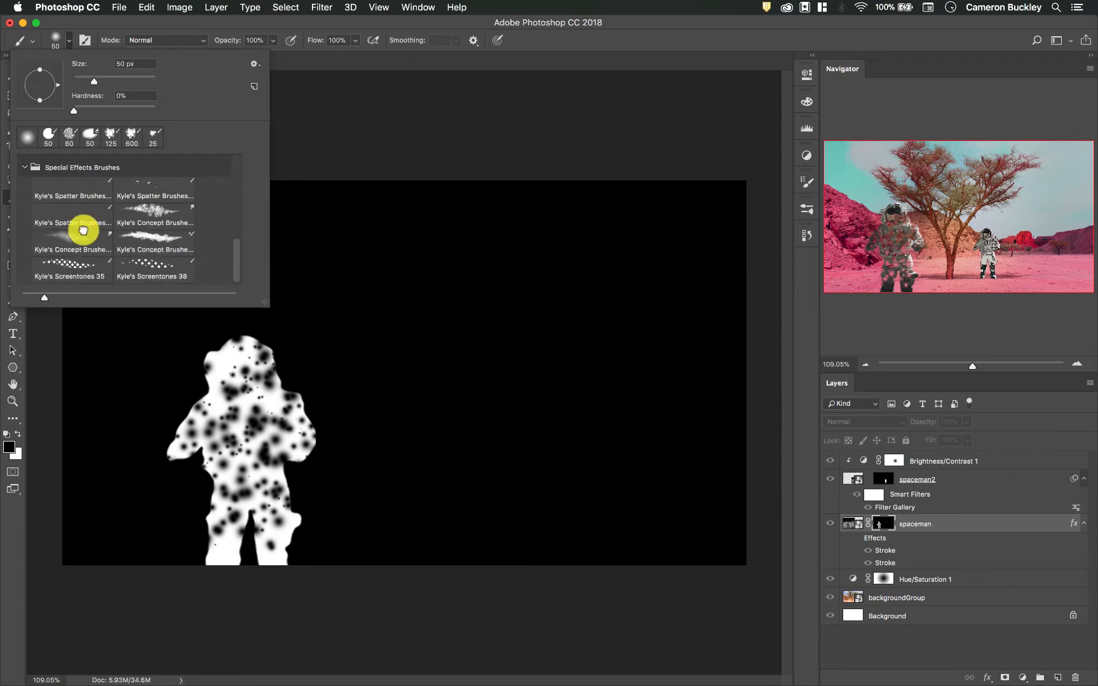
{"action": "left_click", "coordinate": [83, 232]}
{"action": "left_click", "coordinate": [238, 368]}
{"action": "mouse_move", "coordinate": [237, 368]}
{"action": "left_mouse_down"}
{"action": "mouse_move", "coordinate": [252, 428]}
{"action": "mouse_move", "coordinate": [249, 441]}
{"action": "mouse_move", "coordinate": [248, 392]}
{"action": "mouse_move", "coordinate": [229, 490]}
{"action": "mouse_move", "coordinate": [243, 500]}
{"action": "mouse_move", "coordinate": [274, 481]}
{"action": "mouse_move", "coordinate": [275, 428]}
{"action": "left_mouse_up"}
{"action": "left_click", "coordinate": [852, 523]}
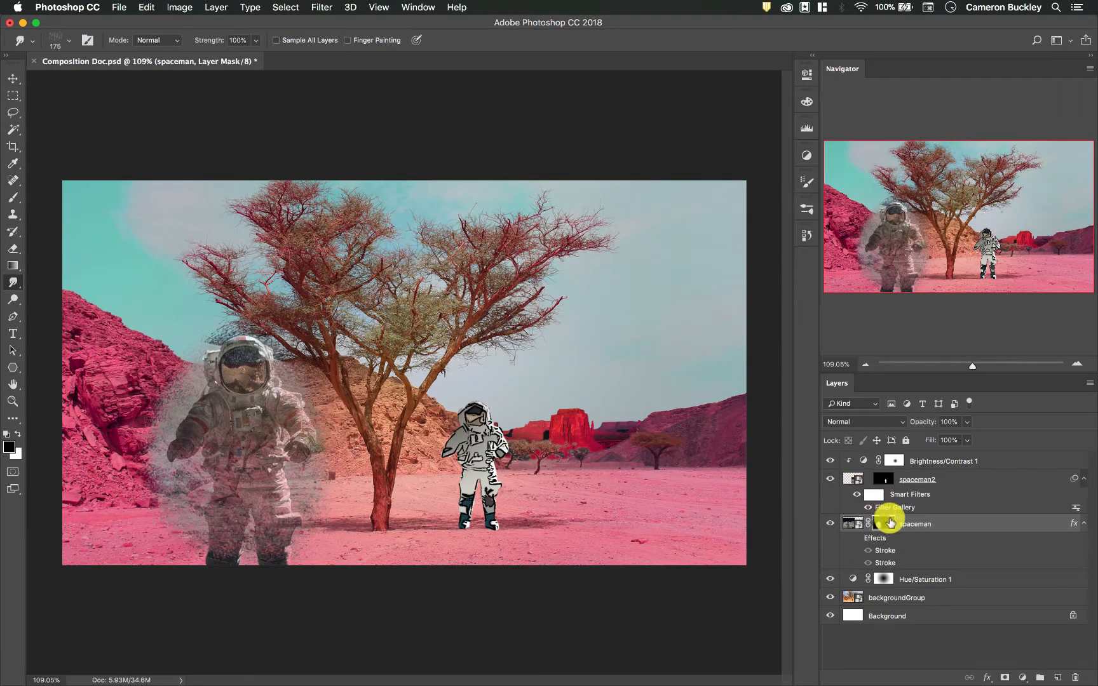
{"action": "mouse_move", "coordinate": [252, 338]}
{"action": "left_mouse_down"}
{"action": "mouse_move", "coordinate": [264, 359]}
{"action": "mouse_move", "coordinate": [209, 402]}
{"action": "mouse_move", "coordinate": [270, 433]}
{"action": "mouse_move", "coordinate": [189, 372]}
{"action": "mouse_move", "coordinate": [233, 499]}
{"action": "mouse_move", "coordinate": [262, 406]}
{"action": "left_mouse_up"}
{"action": "key", "text": "super+alt+z"}
{"action": "key", "text": "super+alt+z"}
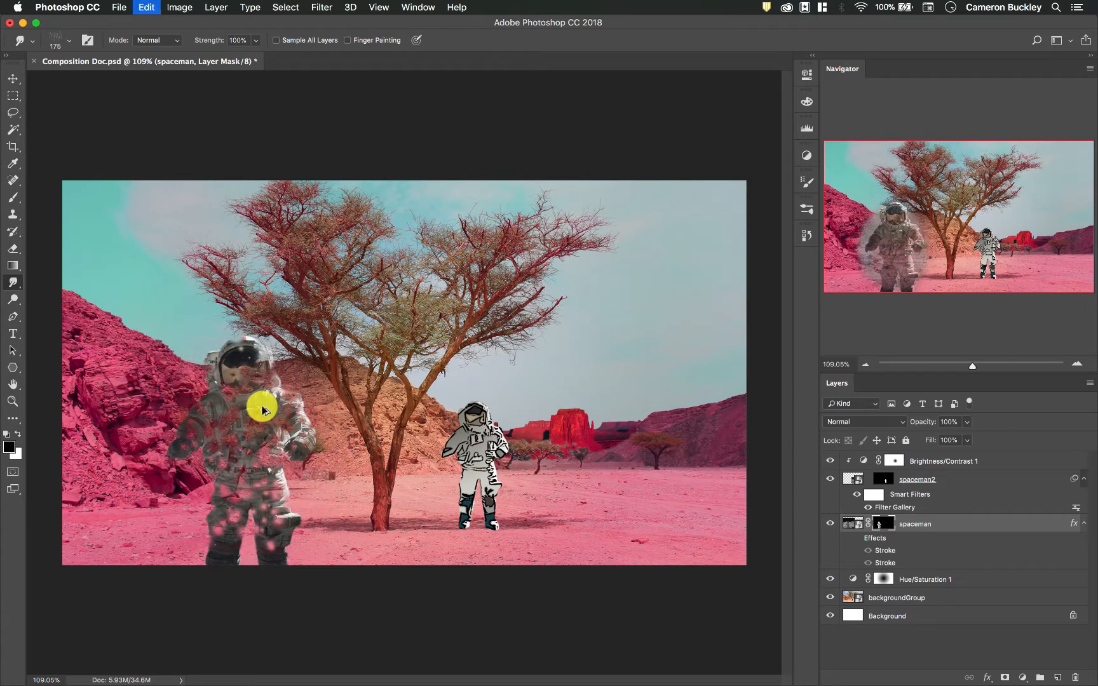
Paint halftone dots over most of the large astronaut on the spaceman mask with the Kyle's Screentones 38 brush
{"action": "left_click", "coordinate": [70, 46]}
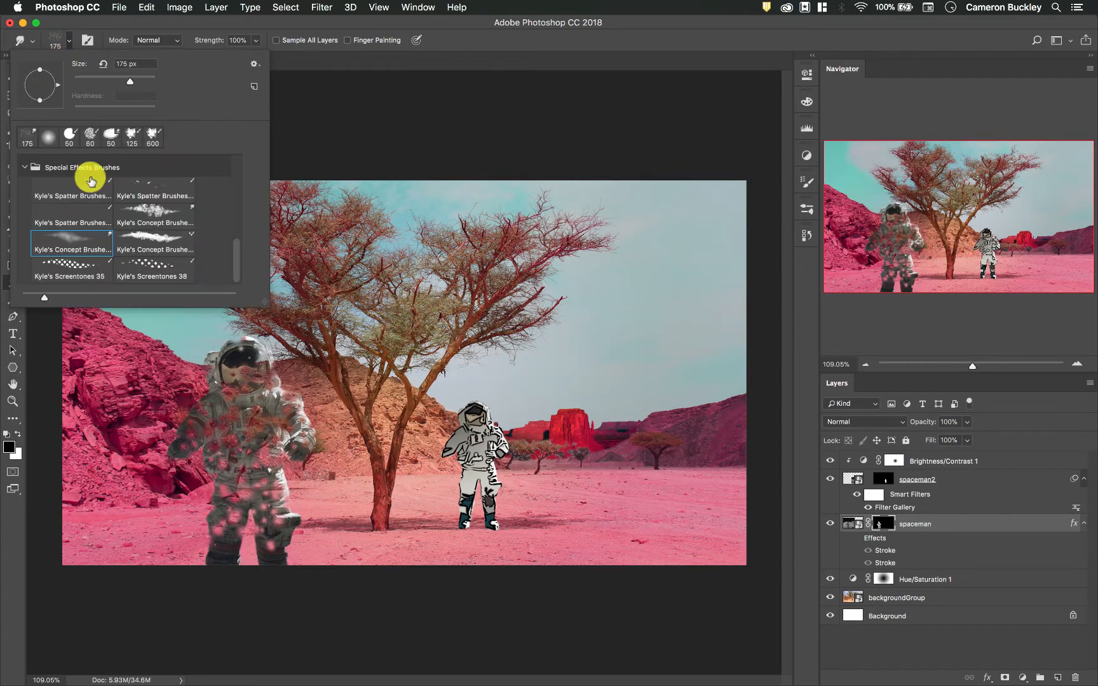
{"action": "key", "text": "b"}
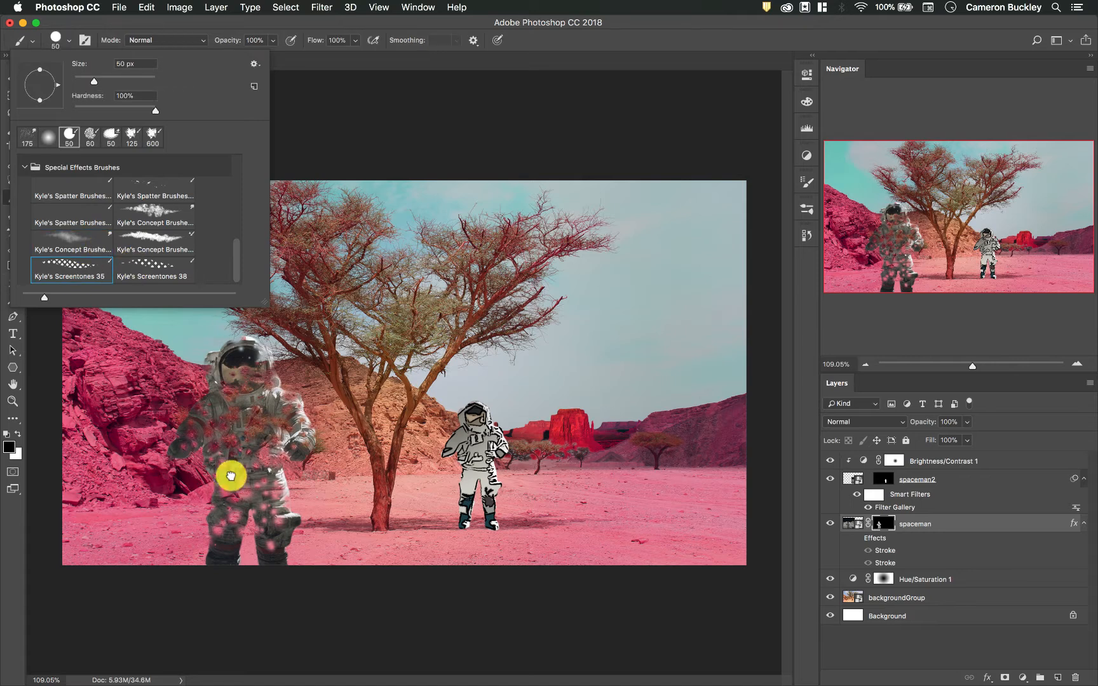
{"action": "left_click", "coordinate": [156, 270]}
{"action": "scroll", "coordinate": [296, 574], "scroll_direction": "up", "scroll_amount": 5}
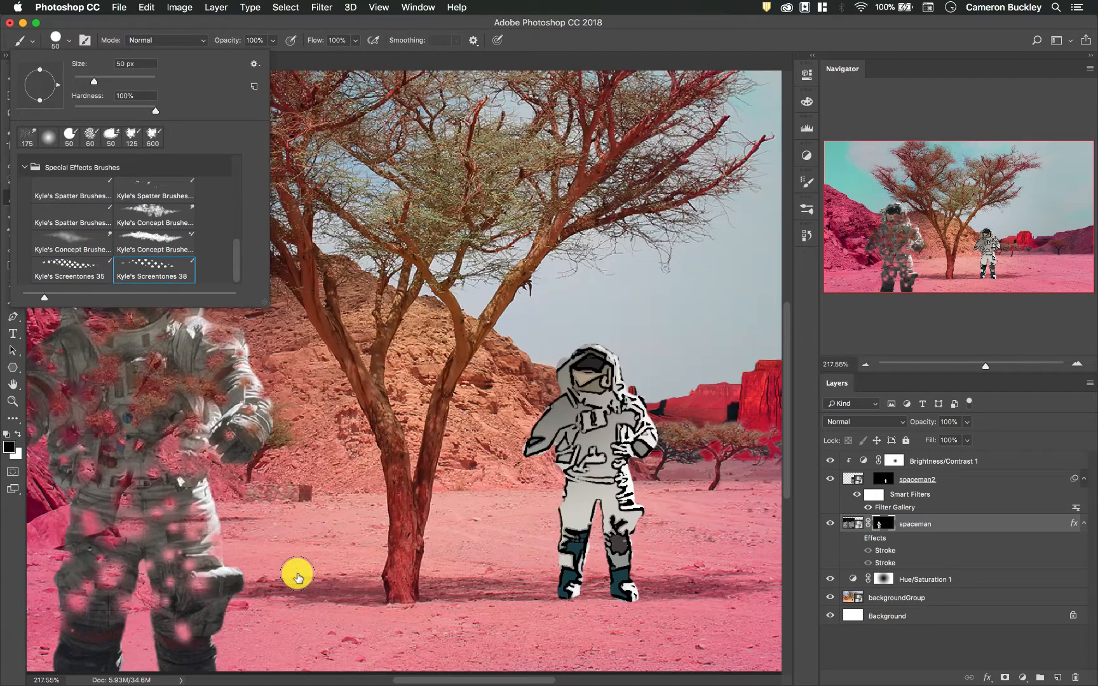
{"action": "mouse_move", "coordinate": [227, 532]}
{"action": "left_mouse_down"}
{"action": "mouse_move", "coordinate": [158, 466]}
{"action": "mouse_move", "coordinate": [234, 588]}
{"action": "mouse_move", "coordinate": [192, 369]}
{"action": "left_mouse_up"}
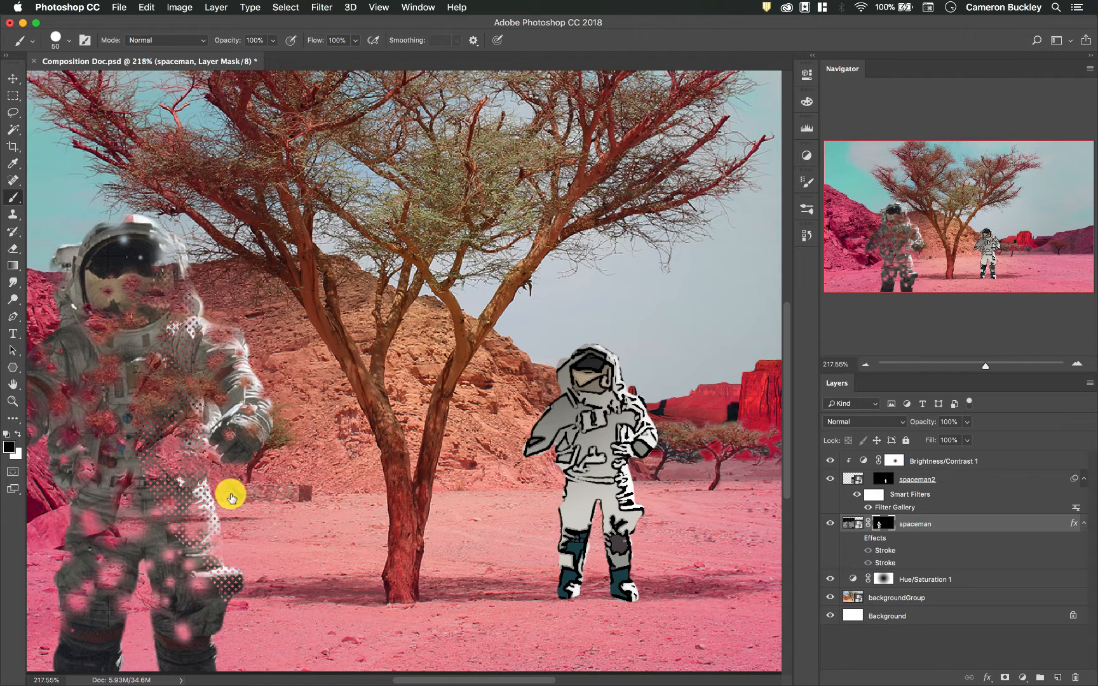
{"action": "mouse_move", "coordinate": [205, 322]}
{"action": "left_mouse_down"}
{"action": "mouse_move", "coordinate": [255, 392]}
{"action": "mouse_move", "coordinate": [198, 343]}
{"action": "mouse_move", "coordinate": [186, 596]}
{"action": "mouse_move", "coordinate": [169, 578]}
{"action": "mouse_move", "coordinate": [207, 600]}
{"action": "mouse_move", "coordinate": [144, 399]}
{"action": "mouse_move", "coordinate": [143, 299]}
{"action": "mouse_move", "coordinate": [331, 658]}
{"action": "left_mouse_up"}
{"action": "scroll", "coordinate": [208, 600], "scroll_direction": "left", "scroll_amount": 4}
{"action": "scroll", "coordinate": [208, 599], "scroll_direction": "up", "scroll_amount": 2}
{"action": "scroll", "coordinate": [207, 599], "scroll_direction": "down", "scroll_amount": 3}
Check the spaceman mask on its own and paint halftone dots over the astronaut's remaining solid arm and legs
{"action": "left_click", "coordinate": [883, 523], "text": "alt"}
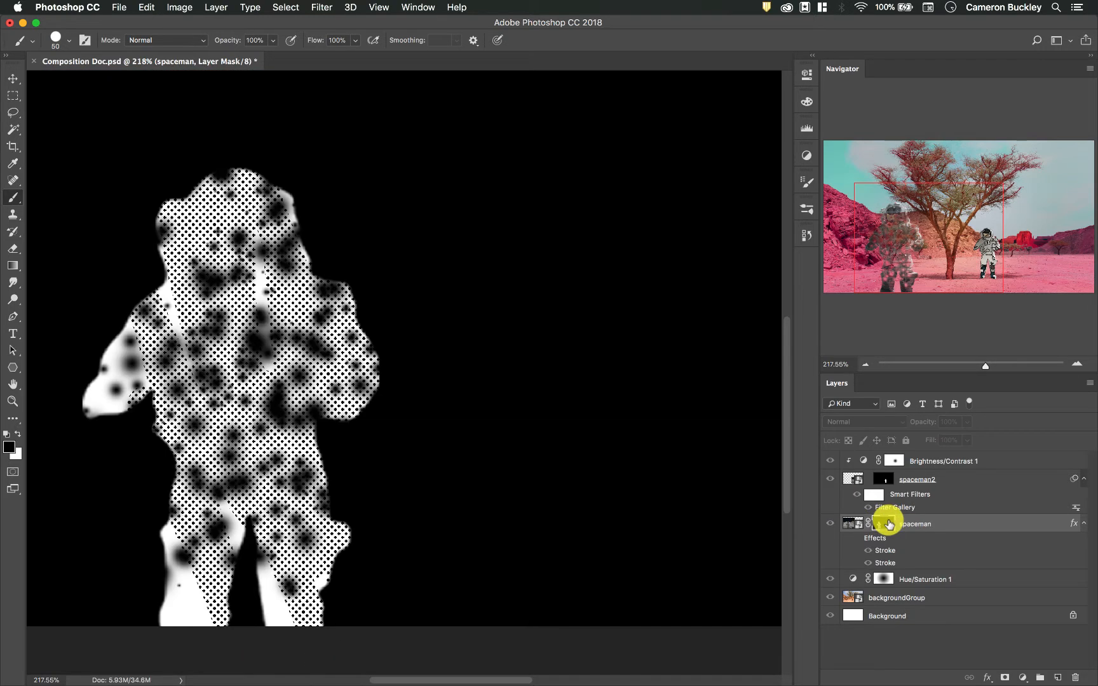
{"action": "left_click", "coordinate": [905, 519]}
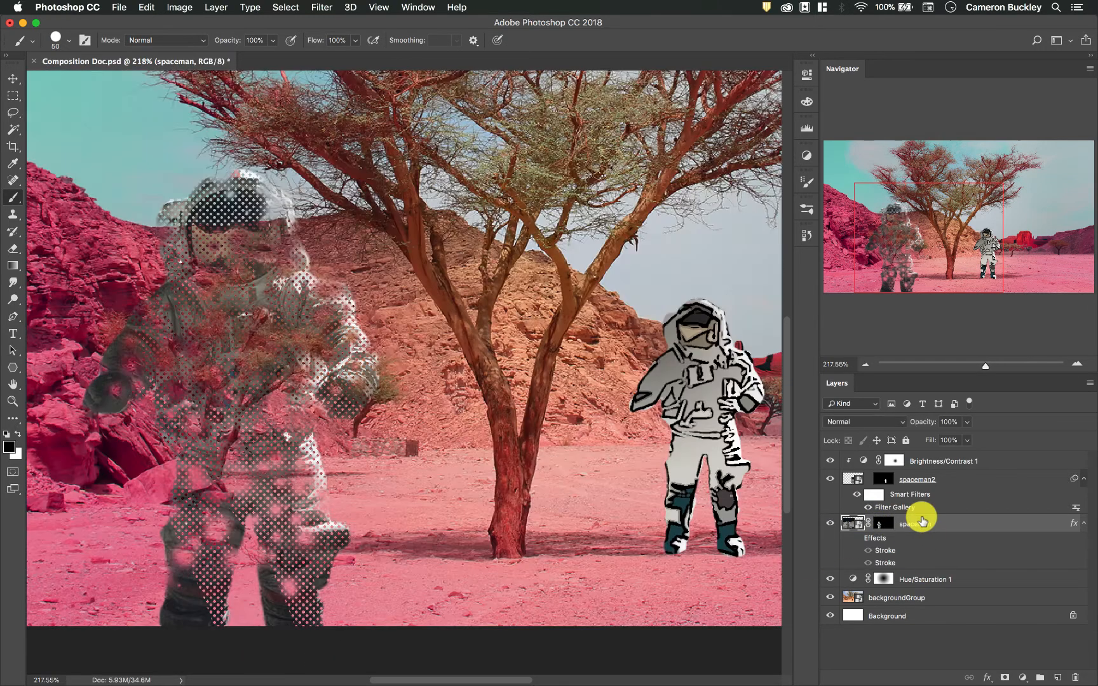
{"action": "left_click", "coordinate": [885, 523]}
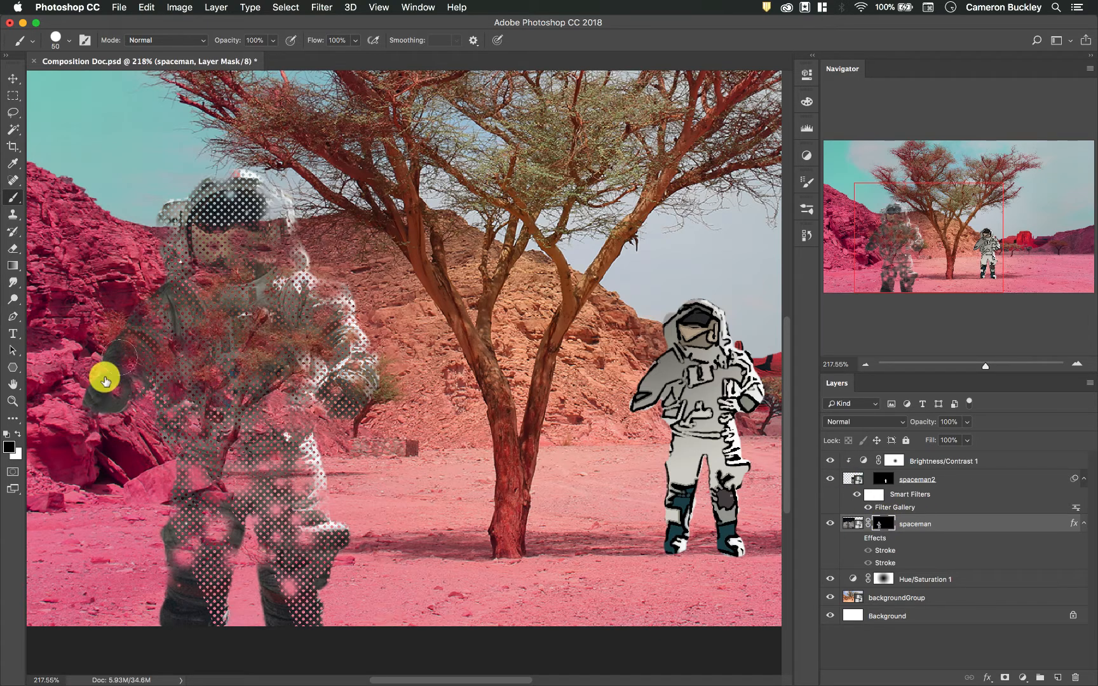
{"action": "mouse_move", "coordinate": [116, 400]}
{"action": "left_mouse_down"}
{"action": "mouse_move", "coordinate": [223, 376]}
{"action": "mouse_move", "coordinate": [148, 572]}
{"action": "mouse_move", "coordinate": [226, 613]}
{"action": "mouse_move", "coordinate": [207, 599]}
{"action": "mouse_move", "coordinate": [289, 575]}
{"action": "mouse_move", "coordinate": [306, 600]}
{"action": "left_mouse_up"}
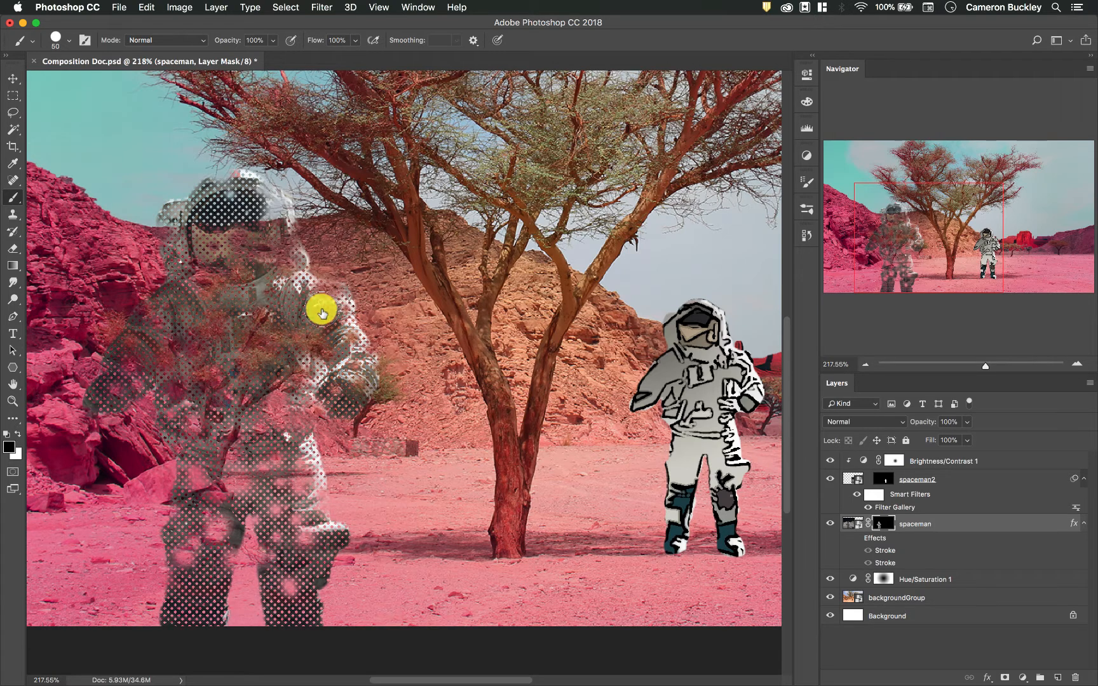
Fill the Hue/Saturation 1 layer's mask with white at 100% opacity in Normal mode
{"action": "left_click", "coordinate": [883, 578]}
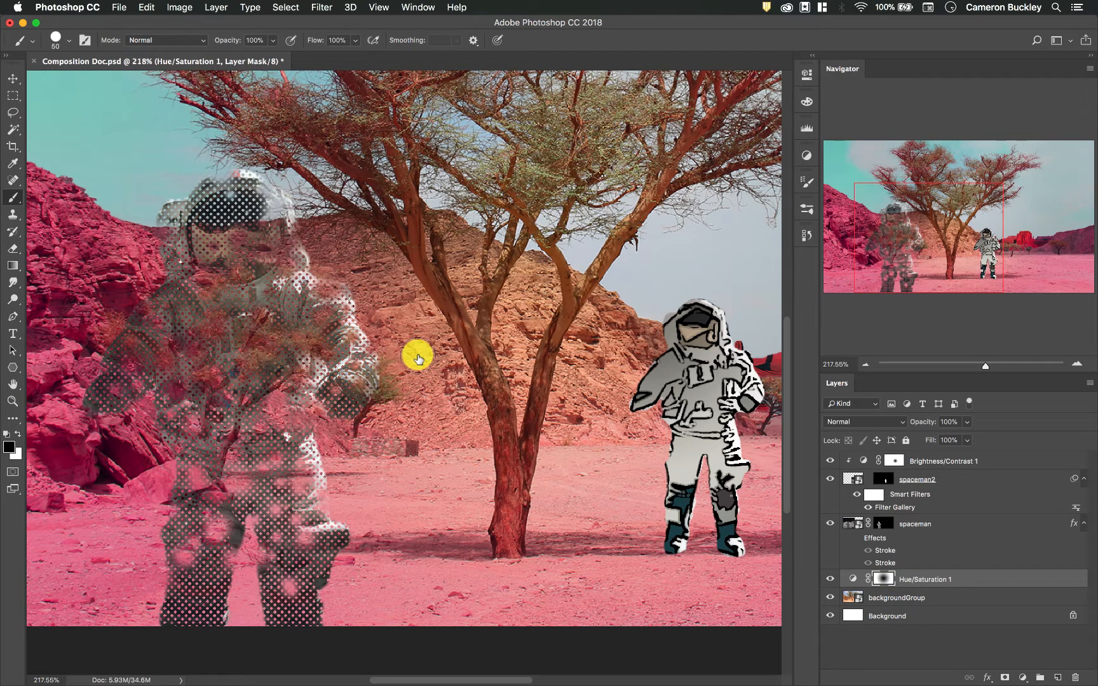
{"action": "key", "text": "shift+BackSpace"}
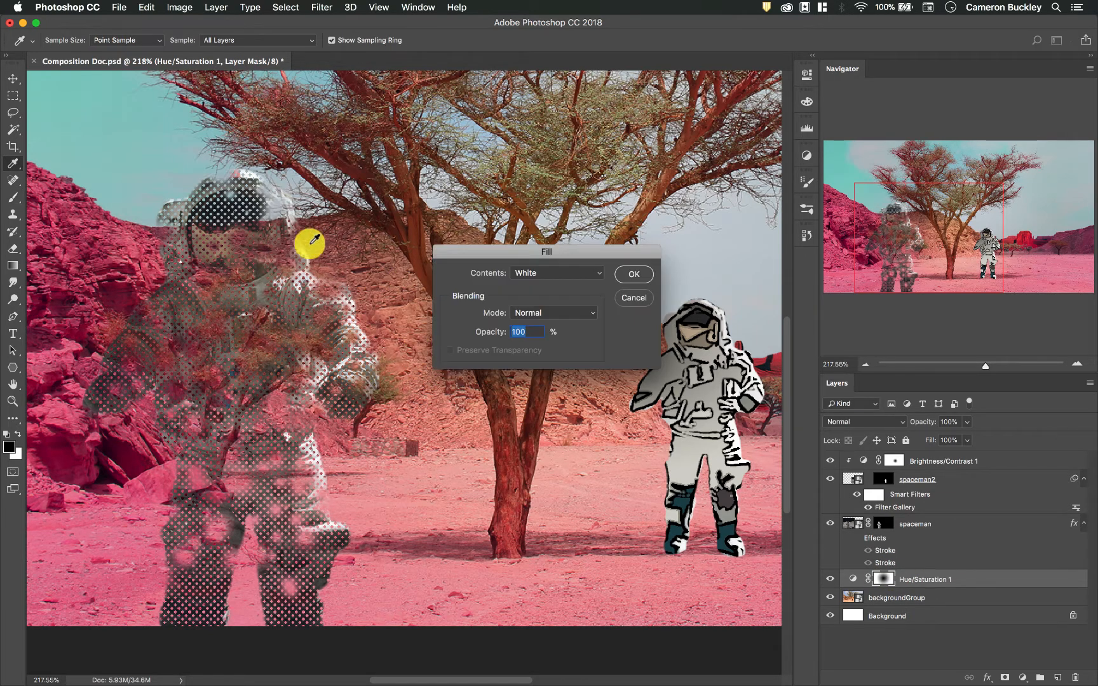
{"action": "left_click", "coordinate": [553, 273]}
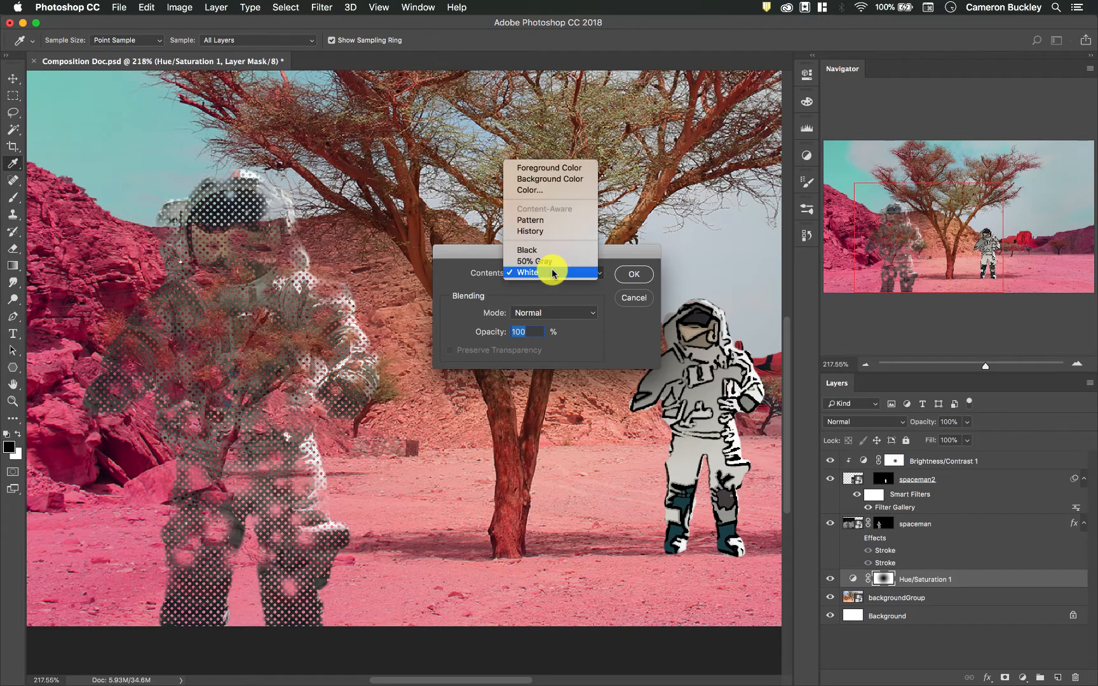
{"action": "left_click", "coordinate": [550, 273]}
{"action": "left_click", "coordinate": [636, 274]}
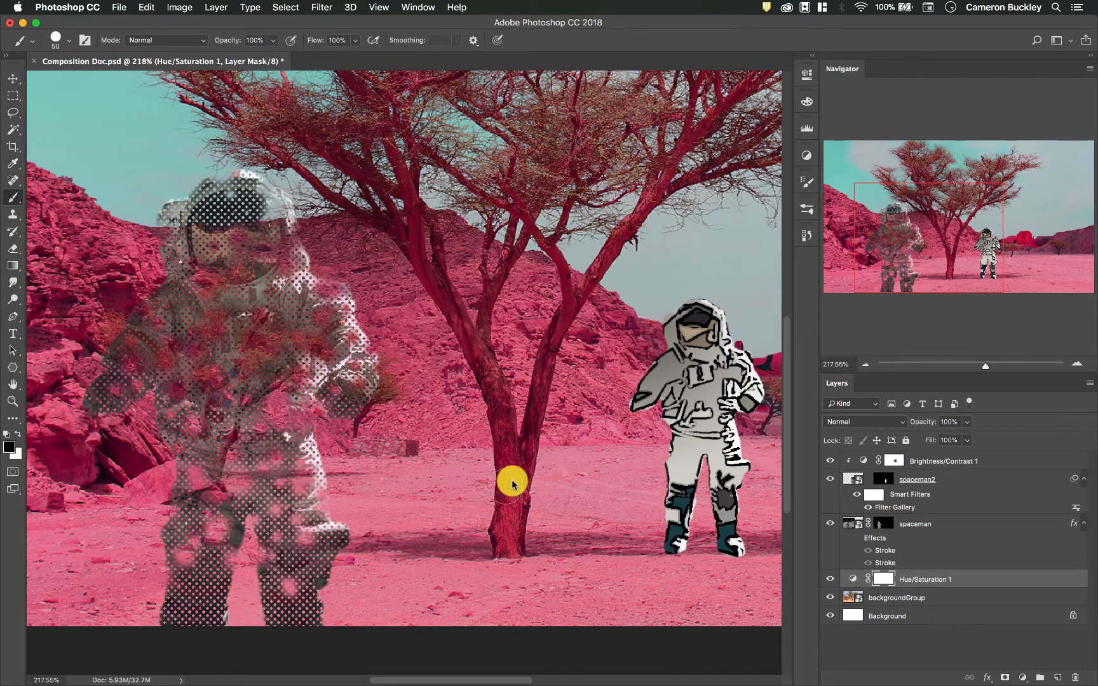
Choose the Soft Round brush and set its tip shape to an 81° angle and 12% roundness
{"action": "left_click", "coordinate": [73, 38]}
{"action": "scroll", "coordinate": [115, 227], "scroll_direction": "up", "scroll_amount": 15}
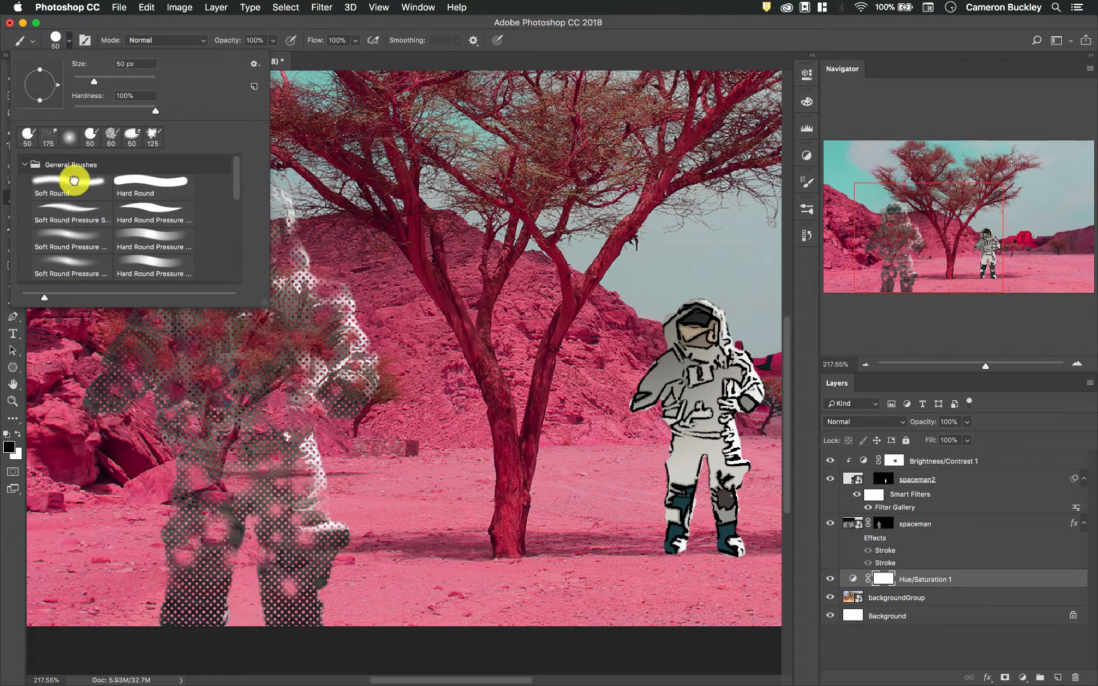
{"action": "left_click", "coordinate": [85, 42]}
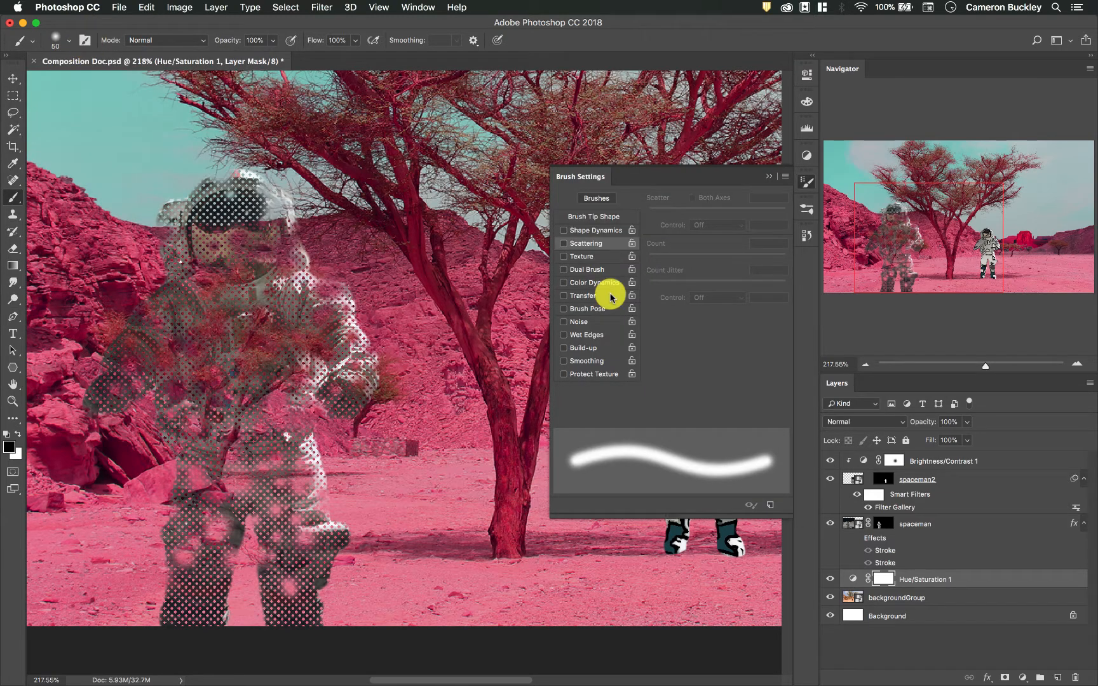
{"action": "left_click", "coordinate": [588, 218]}
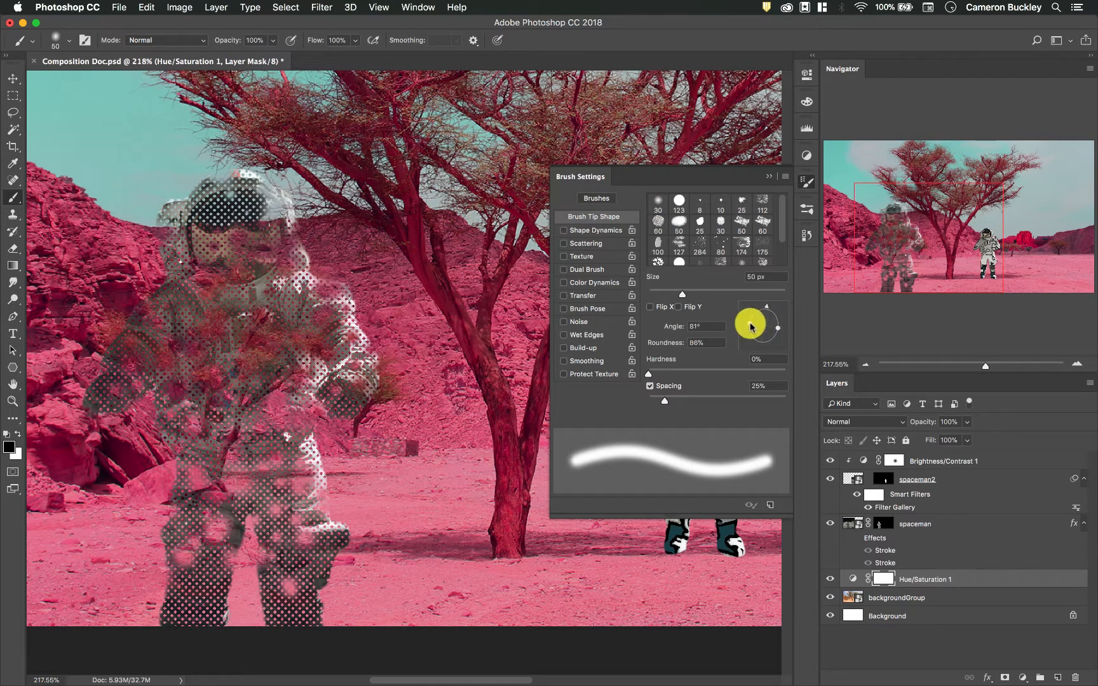
{"action": "left_click_drag", "start_coordinate": [762, 328], "coordinate": [764, 324]}
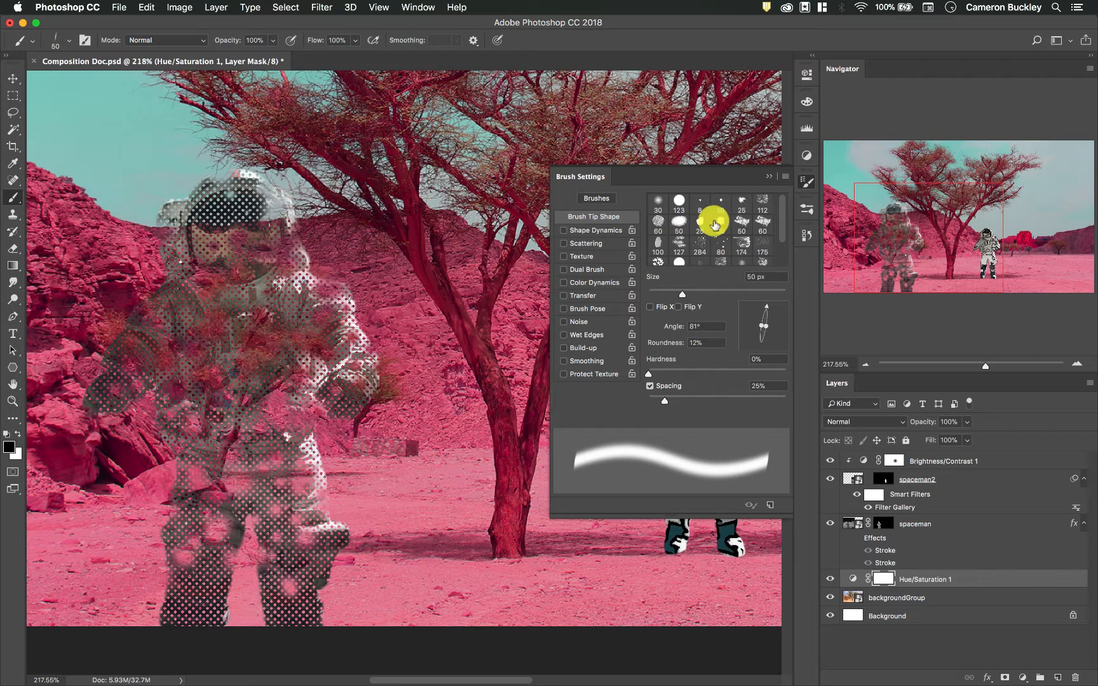
{"action": "scroll", "coordinate": [721, 257], "scroll_direction": "down", "scroll_amount": 1}
{"action": "scroll", "coordinate": [721, 258], "scroll_direction": "down", "scroll_amount": 1}
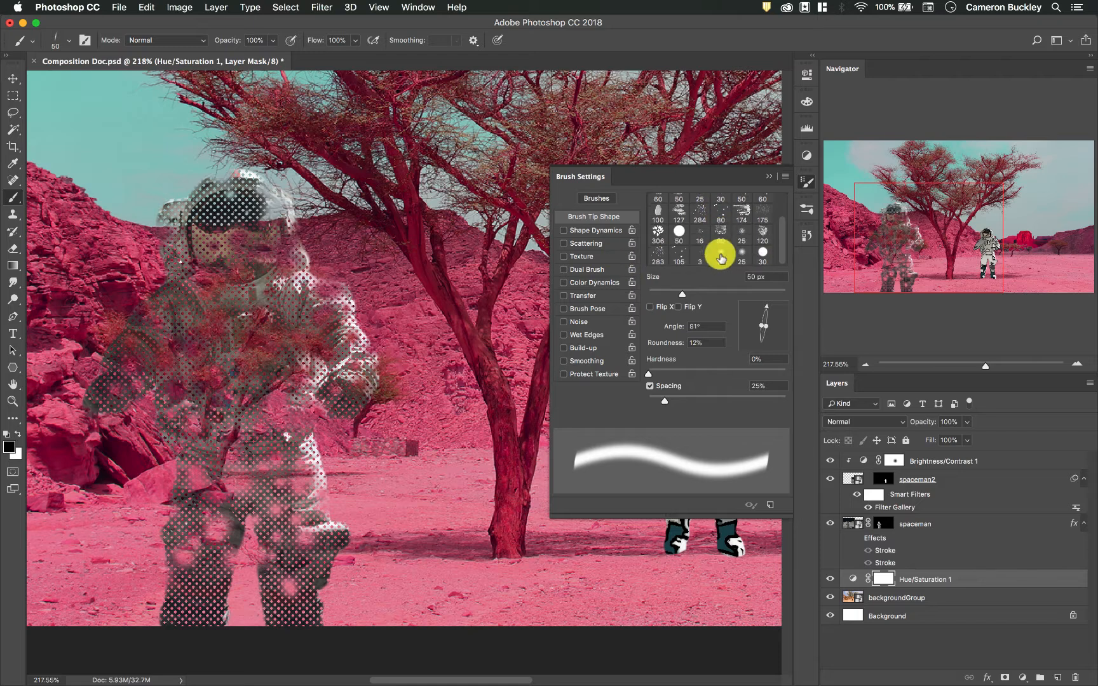
Enable Shape Dynamics for the brush with 82% size jitter and 37% minimum diameter
{"action": "left_click", "coordinate": [596, 230]}
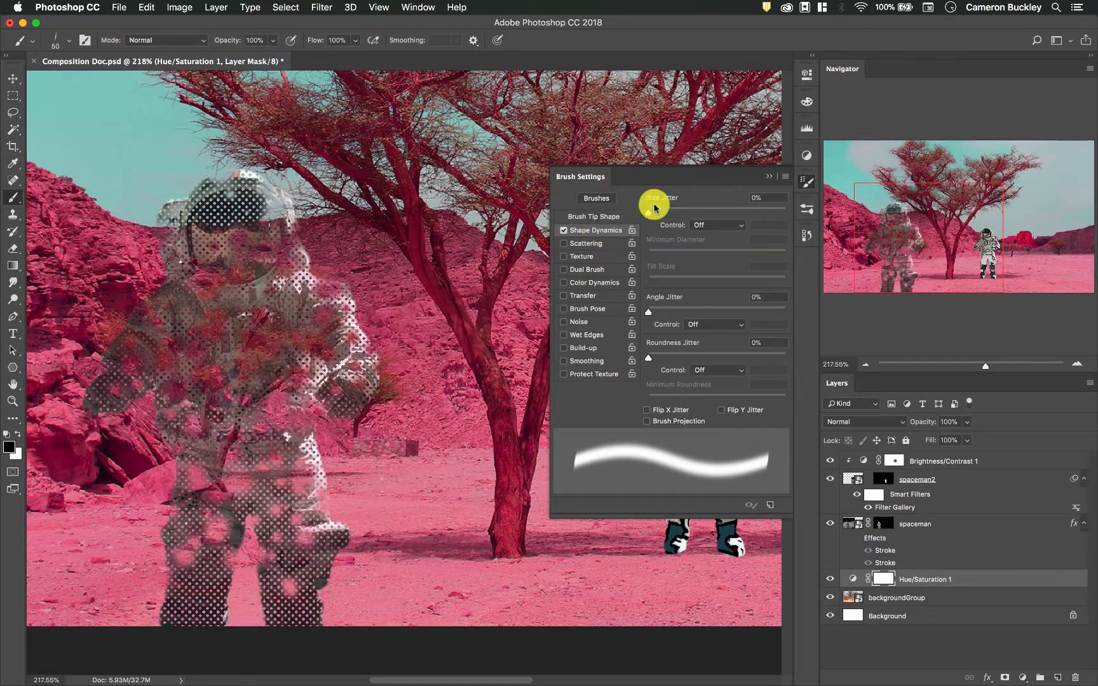
{"action": "left_click_drag", "start_coordinate": [653, 214], "coordinate": [762, 212]}
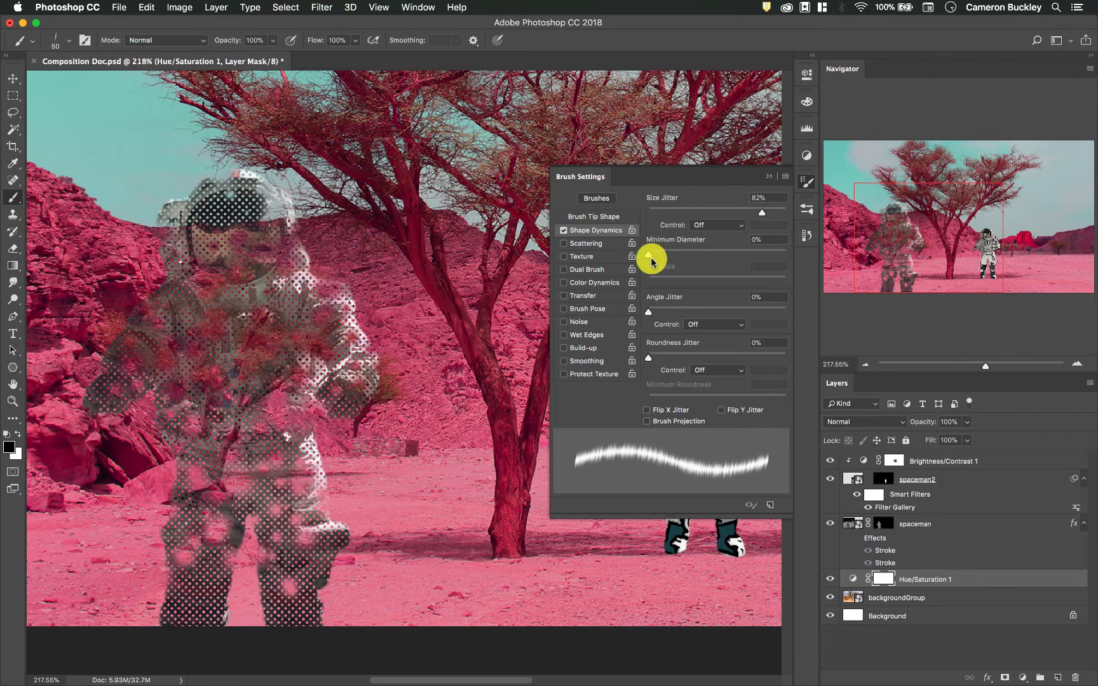
{"action": "left_click_drag", "start_coordinate": [658, 260], "coordinate": [710, 262]}
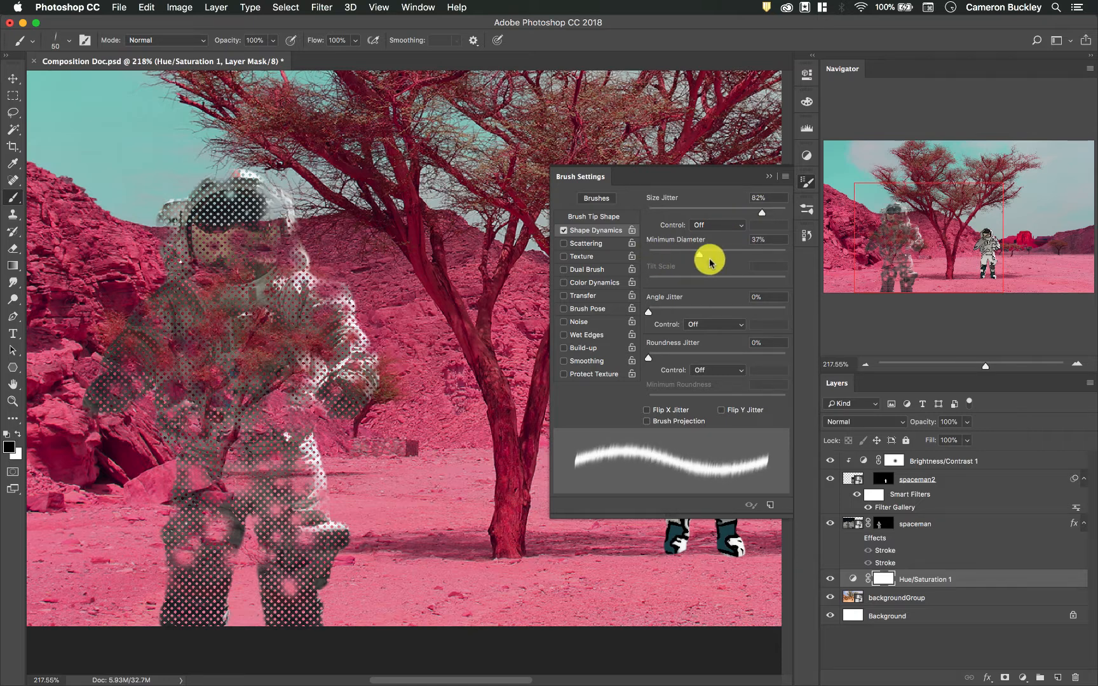
Enable Scattering and Transfer for the brush, raise the opacity jitter to its maximum, and close the brush settings
{"action": "left_click", "coordinate": [581, 244]}
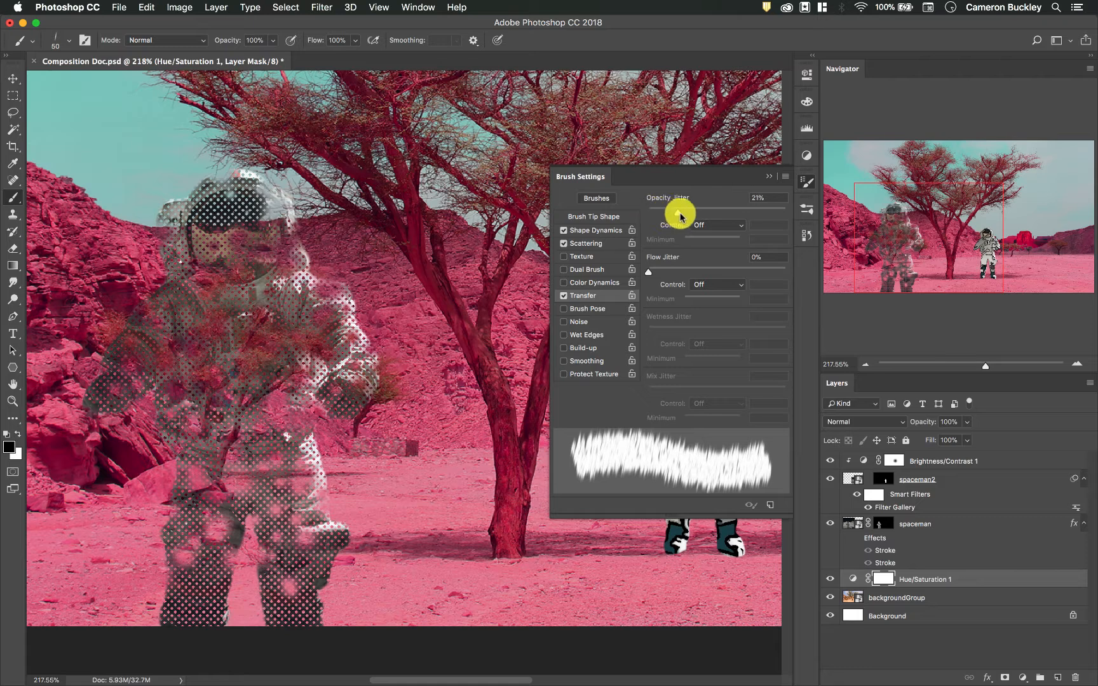
{"action": "left_click_drag", "start_coordinate": [680, 216], "coordinate": [787, 221]}
{"action": "left_click", "coordinate": [768, 177]}
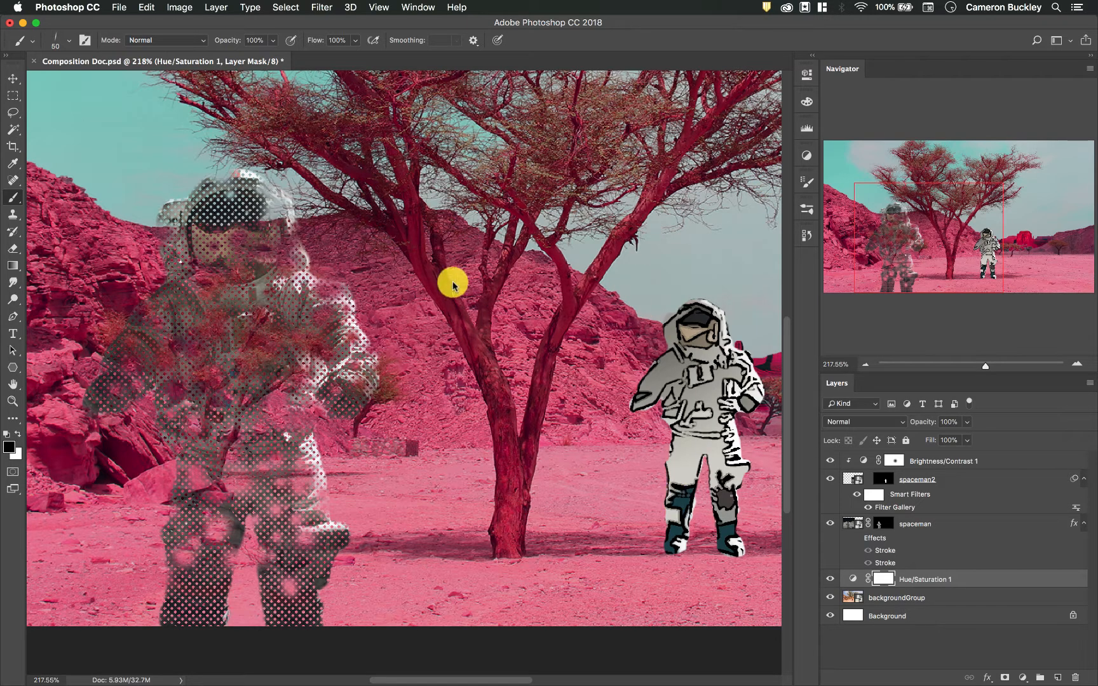
Paint a test stroke across the rocks behind the tree trunk on the Hue/Saturation 1 mask and undo it
{"action": "mouse_move", "coordinate": [416, 313]}
{"action": "left_mouse_down"}
{"action": "mouse_move", "coordinate": [591, 343]}
{"action": "mouse_move", "coordinate": [630, 330]}
{"action": "left_mouse_up"}
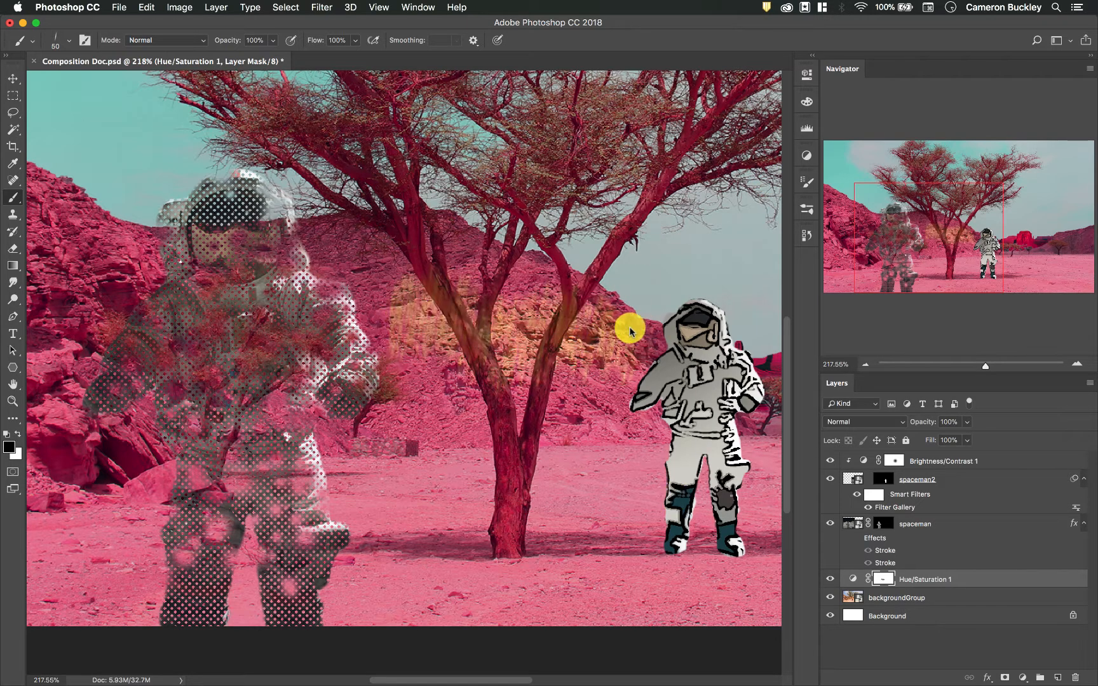
{"action": "key", "text": "super+z"}
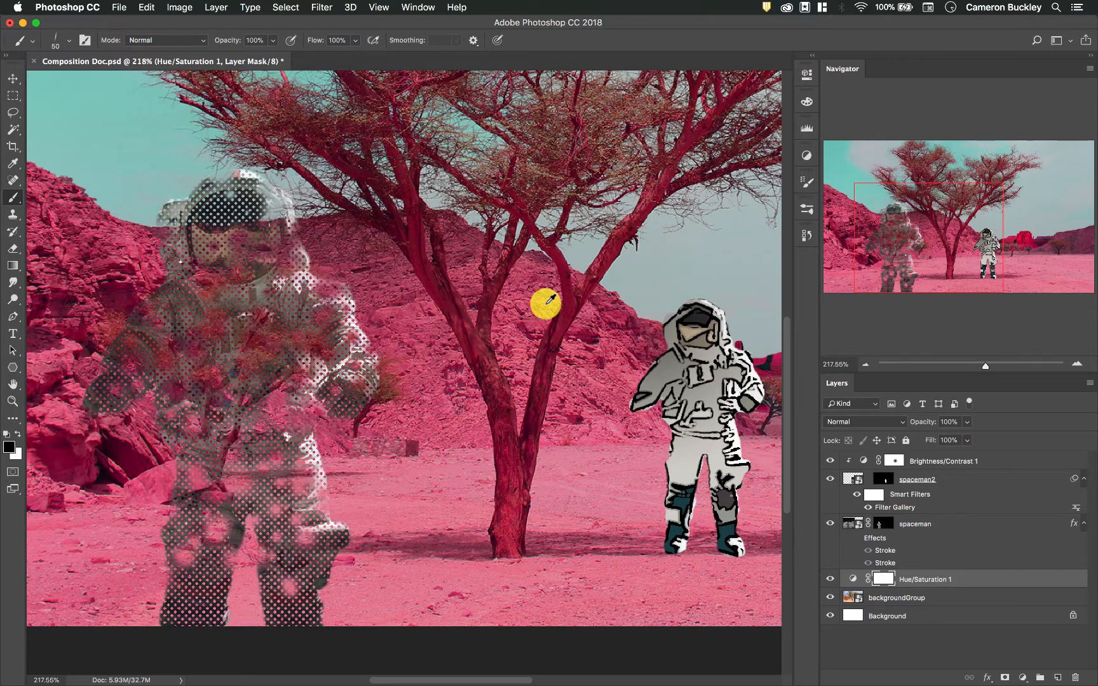
Fit the whole image in view and enlarge the brush to 1000 px
{"action": "key", "text": "super+0"}
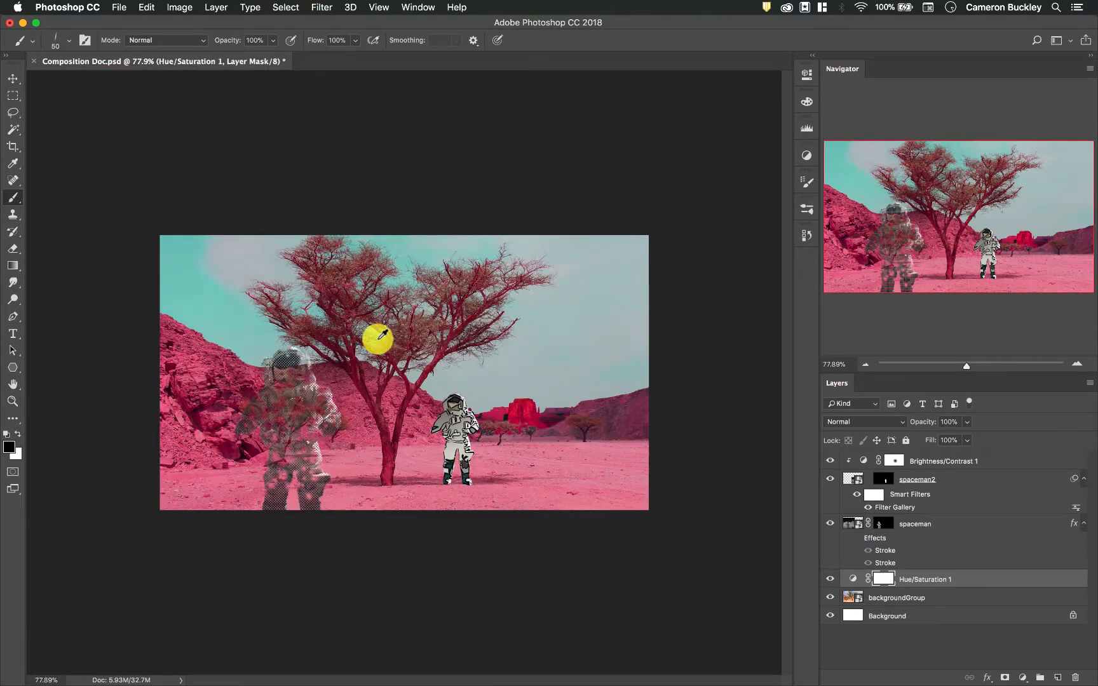
{"action": "scroll", "coordinate": [378, 337], "scroll_direction": "up", "scroll_amount": 2}
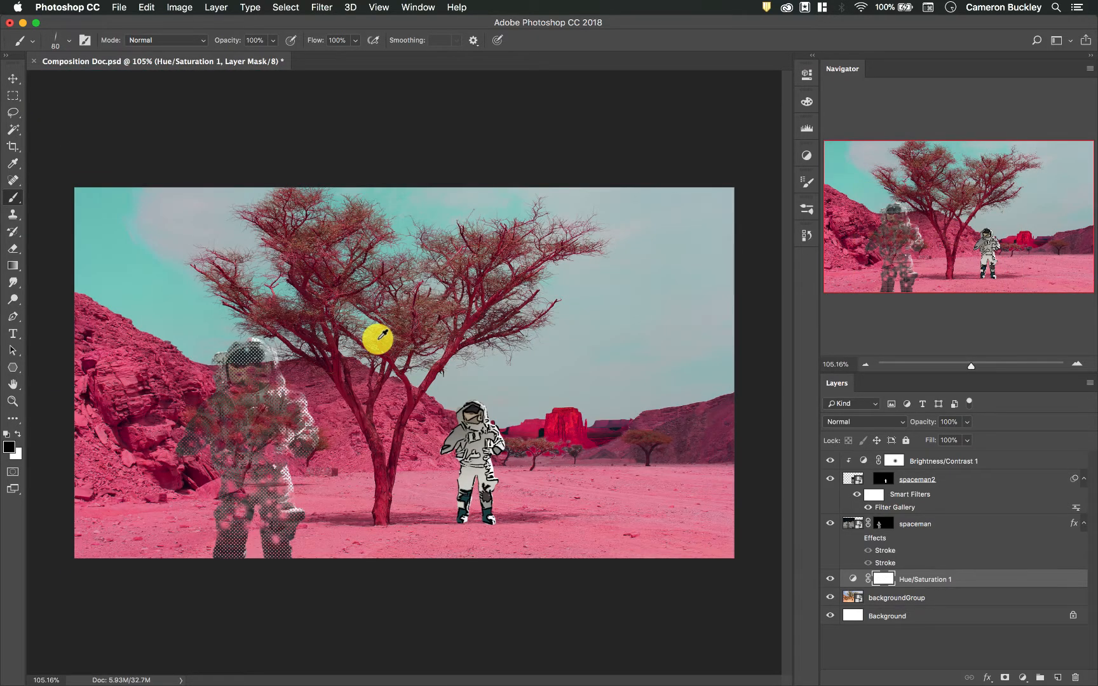
{"action": "key", "text": "bracketright"}
{"action": "key", "text": "bracketright"}
{"action": "key", "text": "bracketright"}
{"action": "key", "text": "bracketright"}
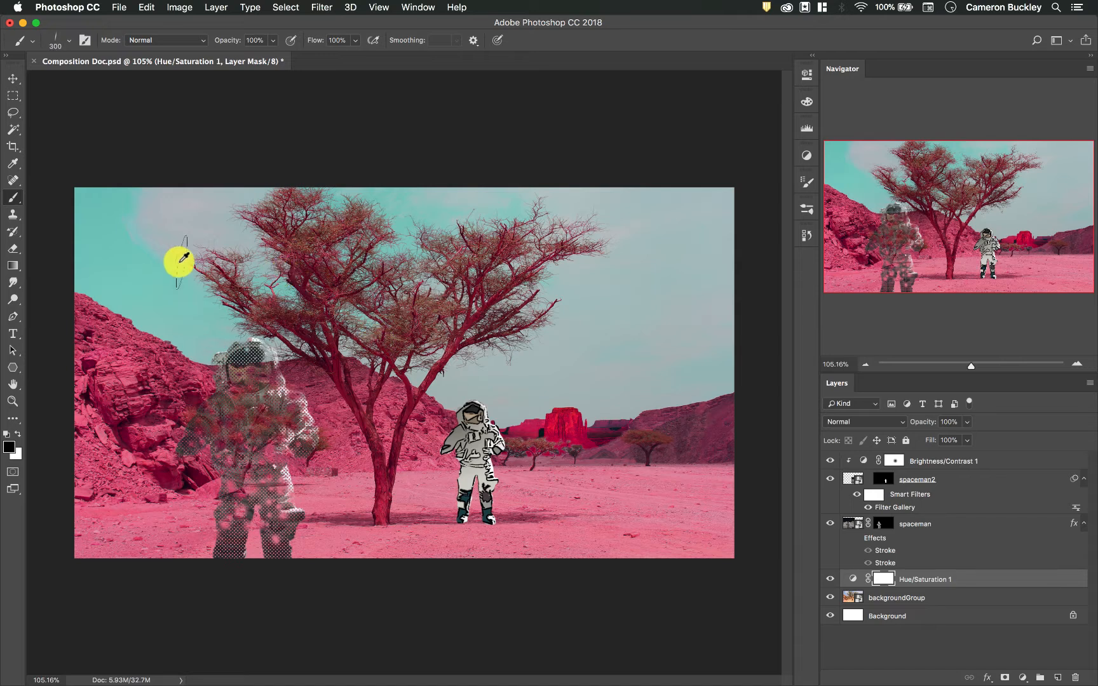
{"action": "key", "text": "bracketright"}
{"action": "key", "text": "bracketright"}
Try painting slanted black streaks across the entire Hue/Saturation 1 mask, inspect the mask on its own, and undo the painting
{"action": "mouse_move", "coordinate": [103, 283]}
{"action": "left_mouse_down"}
{"action": "mouse_move", "coordinate": [198, 314]}
{"action": "mouse_move", "coordinate": [348, 326]}
{"action": "mouse_move", "coordinate": [744, 316]}
{"action": "left_mouse_up"}
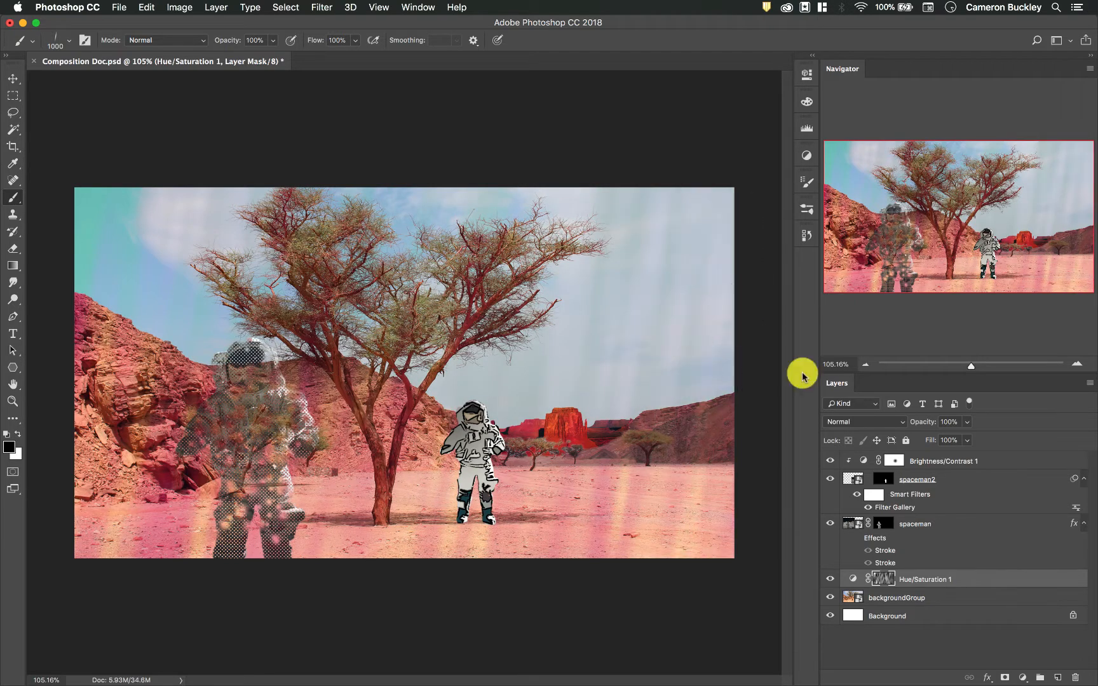
{"action": "left_click", "coordinate": [885, 579], "text": "alt"}
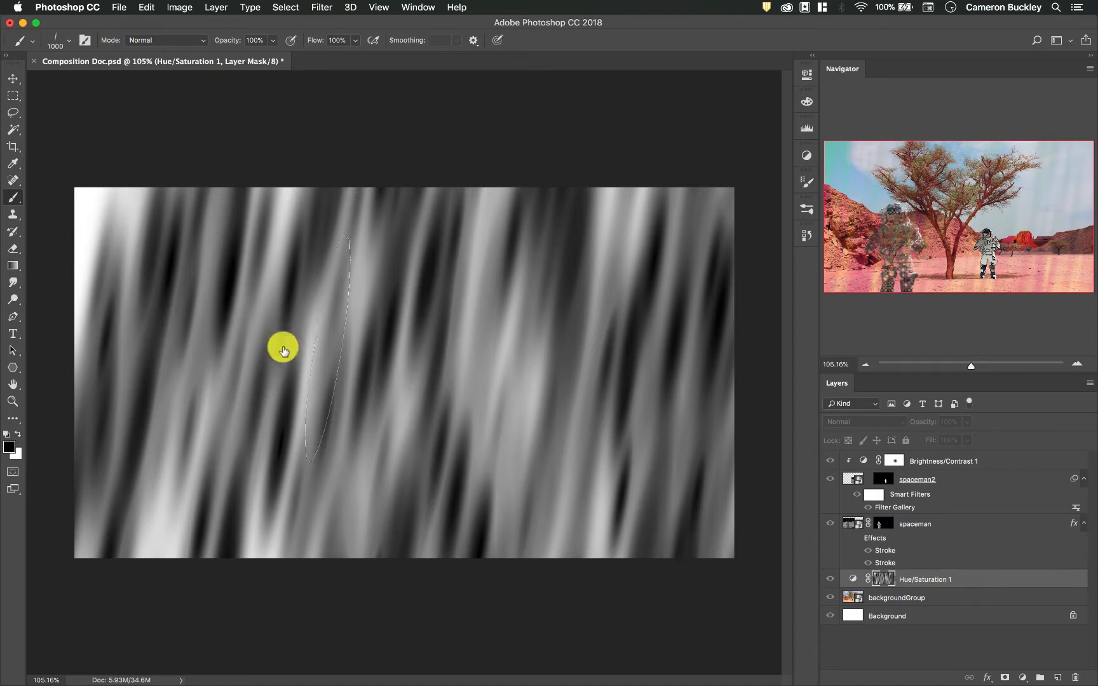
{"action": "left_click", "coordinate": [932, 583]}
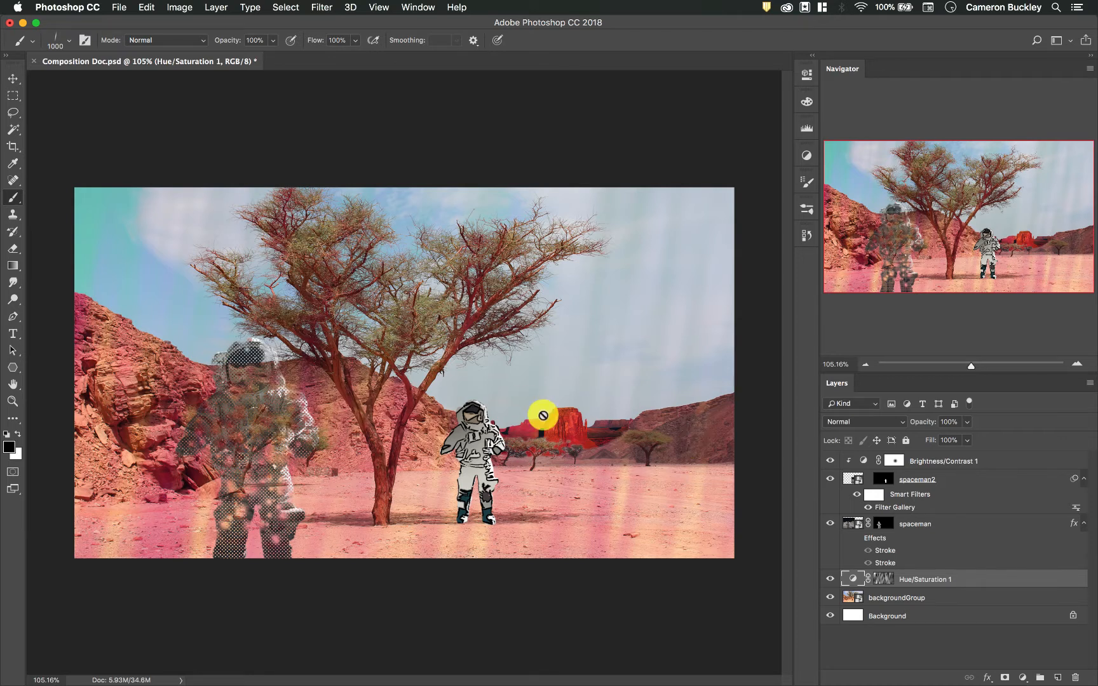
{"action": "key", "text": "alt+super+z"}
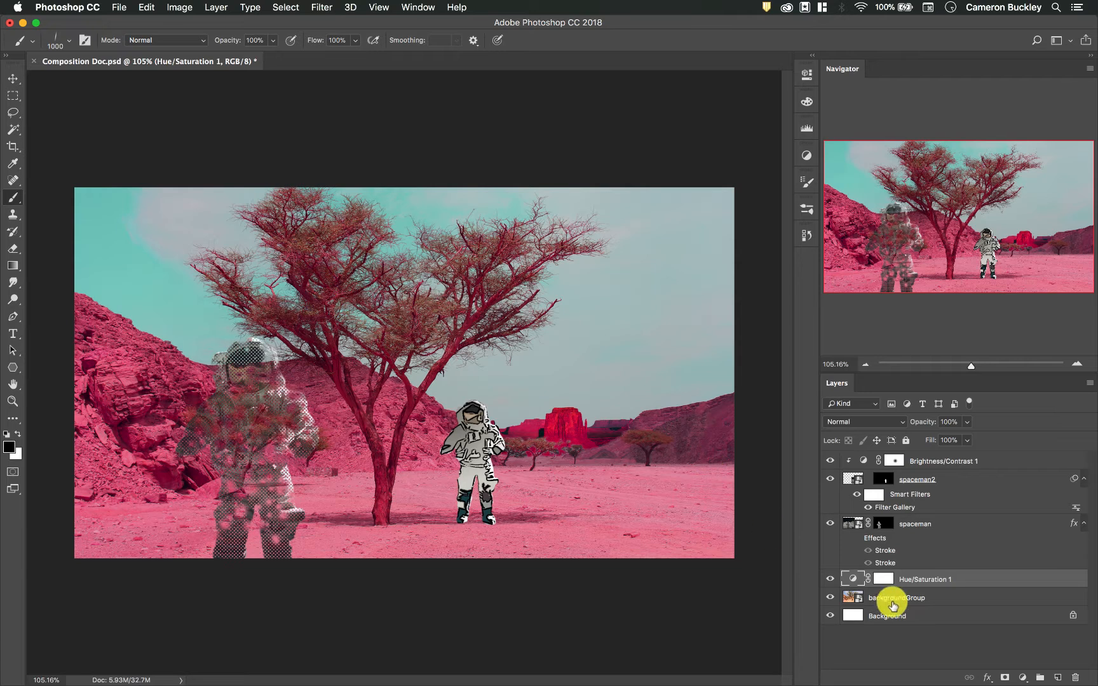
Paint black textured streaks across the whole scene on the Hue/Saturation 1 layer mask with the 1000 px brush
{"action": "left_click", "coordinate": [884, 579]}
{"action": "mouse_move", "coordinate": [174, 318]}
{"action": "left_mouse_down"}
{"action": "mouse_move", "coordinate": [222, 374]}
{"action": "mouse_move", "coordinate": [363, 331]}
{"action": "mouse_move", "coordinate": [445, 378]}
{"action": "mouse_move", "coordinate": [489, 345]}
{"action": "mouse_move", "coordinate": [630, 321]}
{"action": "mouse_move", "coordinate": [679, 353]}
{"action": "mouse_move", "coordinate": [710, 395]}
{"action": "left_mouse_up"}
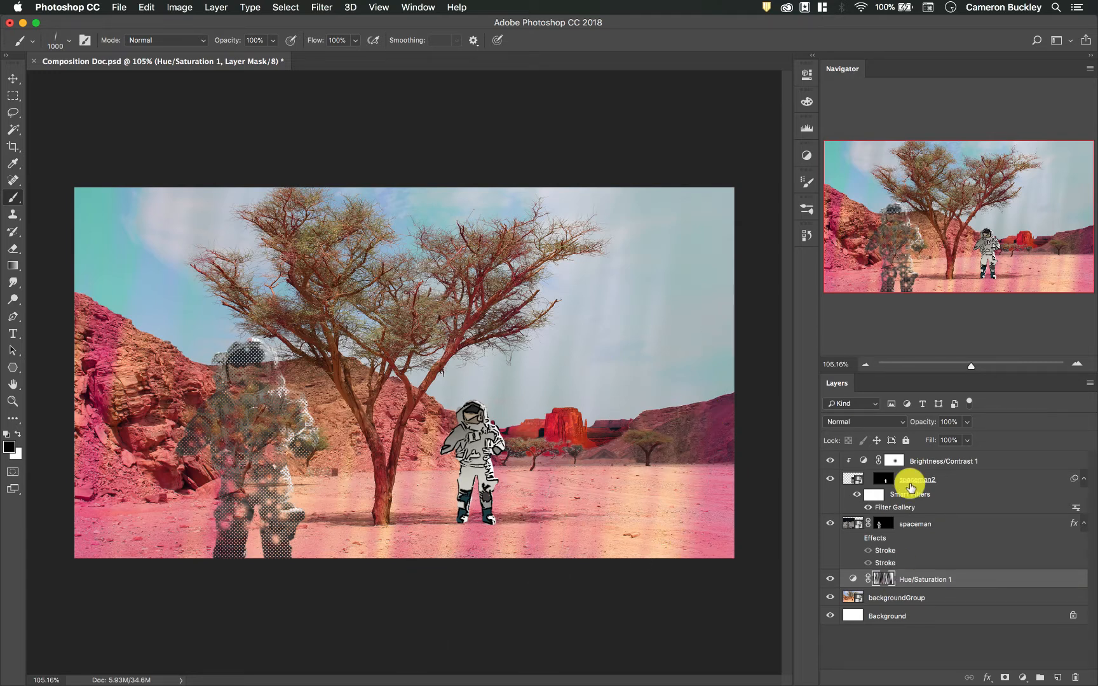
Hide and reshow the Filter Gallery smart filter on the spaceman2 layer to compare its effect
{"action": "left_click", "coordinate": [922, 497]}
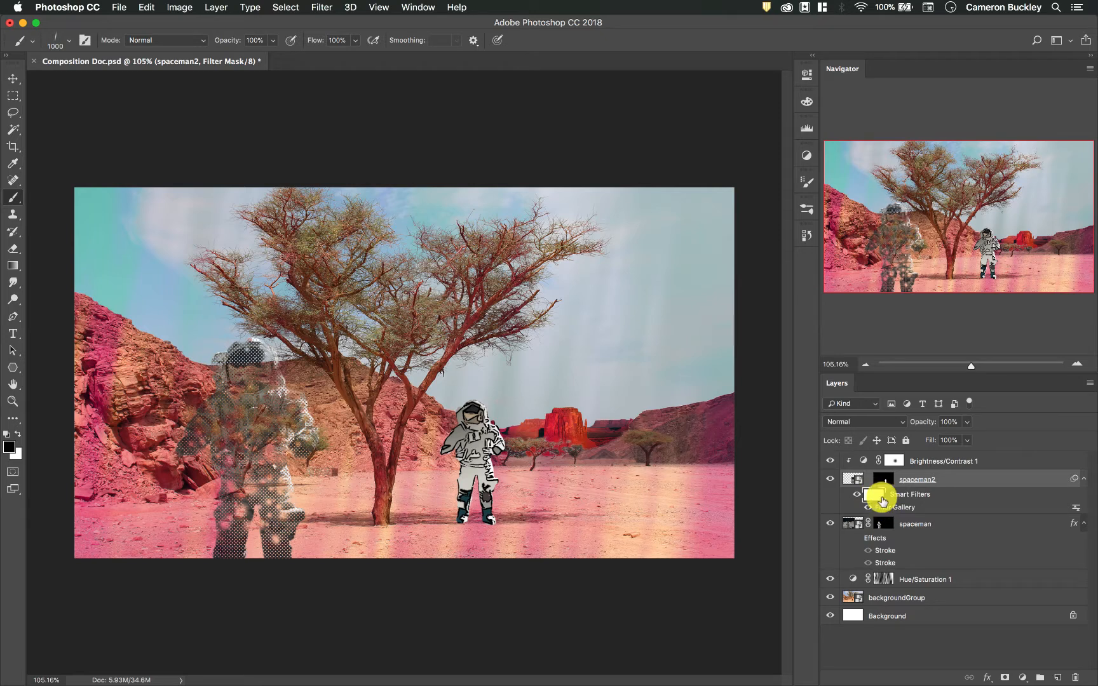
{"action": "left_click", "coordinate": [869, 508]}
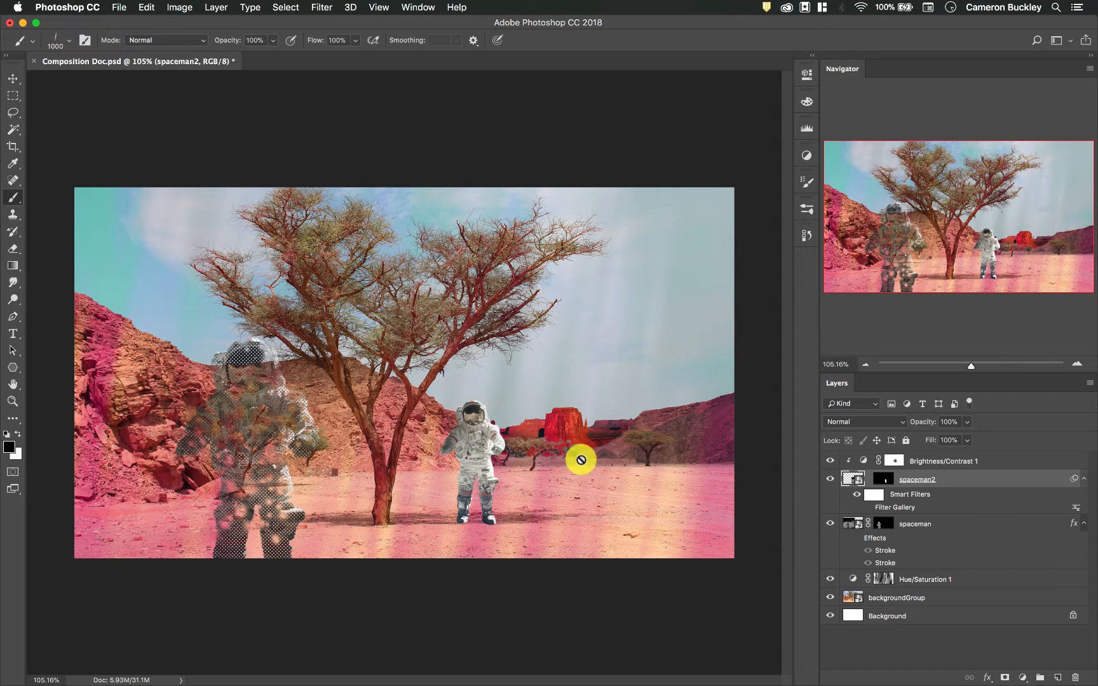
{"action": "left_click", "coordinate": [868, 507]}
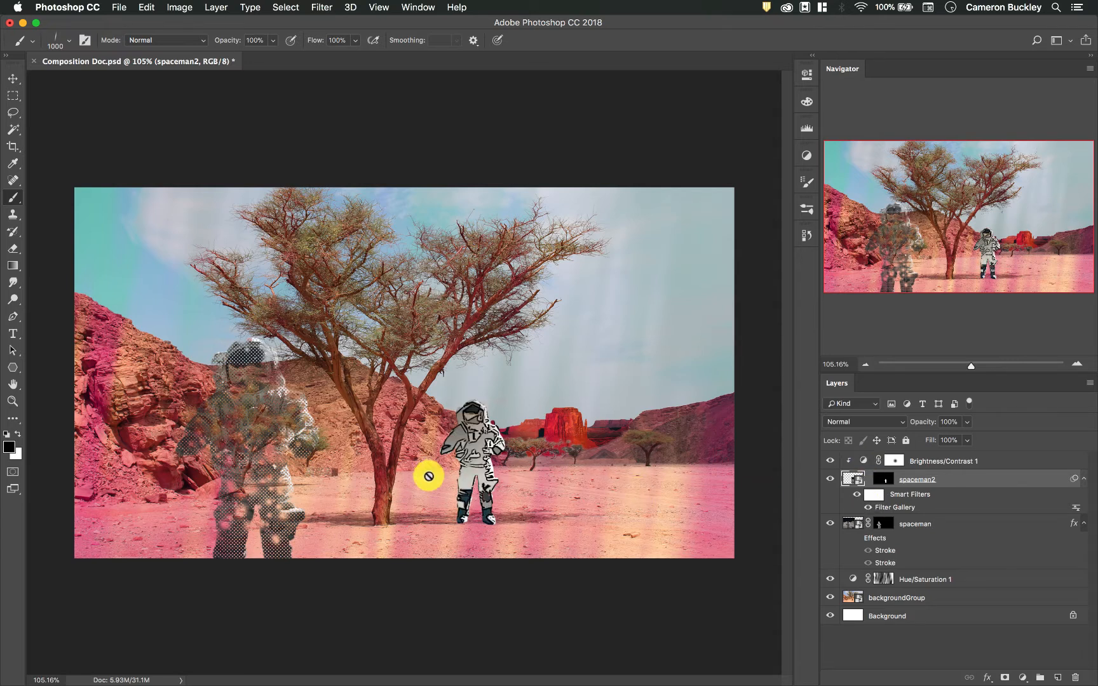
Try painting 150 px black streaks over the small spaceman's head, torso and arms on spaceman2's filter mask, and inspect the mask alone
{"action": "scroll", "coordinate": [492, 462], "scroll_direction": "up", "scroll_amount": 6}
{"action": "left_click", "coordinate": [878, 495]}
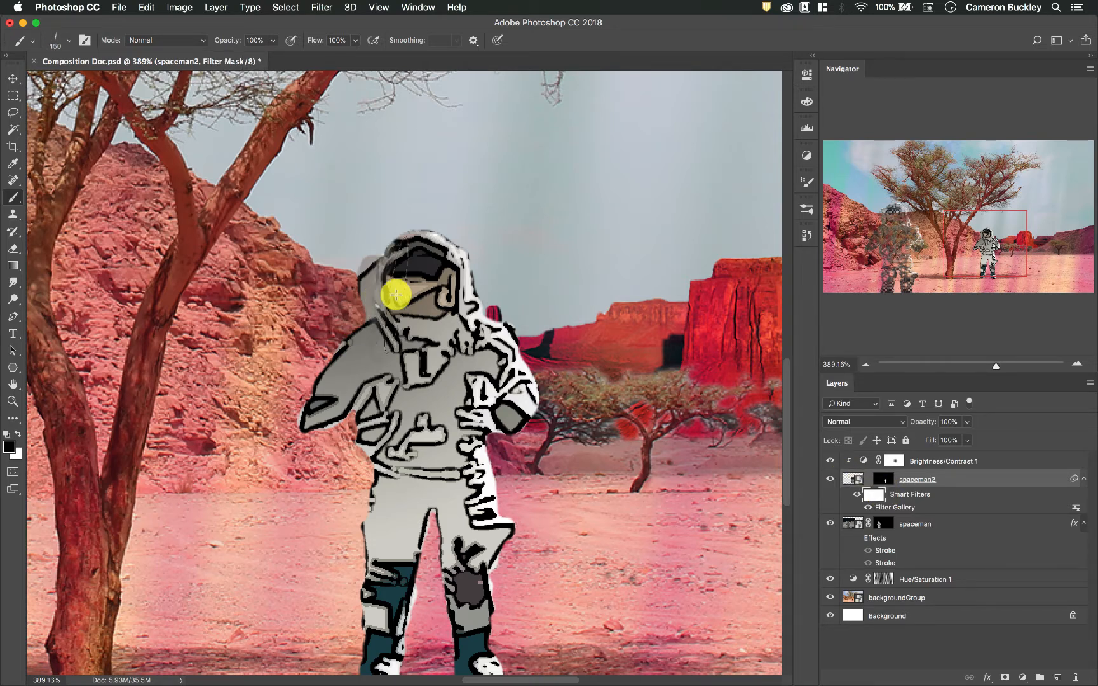
{"action": "left_click_drag", "start_coordinate": [382, 294], "coordinate": [538, 293]}
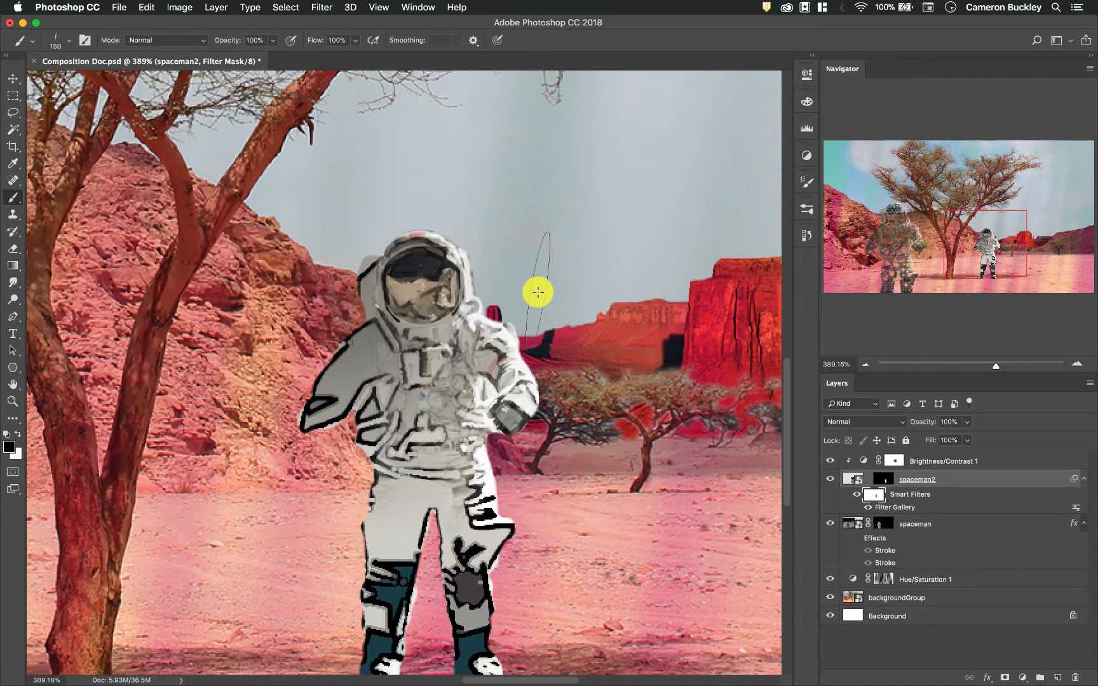
{"action": "mouse_move", "coordinate": [296, 399]}
{"action": "left_mouse_down"}
{"action": "mouse_move", "coordinate": [402, 380]}
{"action": "mouse_move", "coordinate": [449, 427]}
{"action": "mouse_move", "coordinate": [471, 537]}
{"action": "mouse_move", "coordinate": [404, 539]}
{"action": "left_mouse_up"}
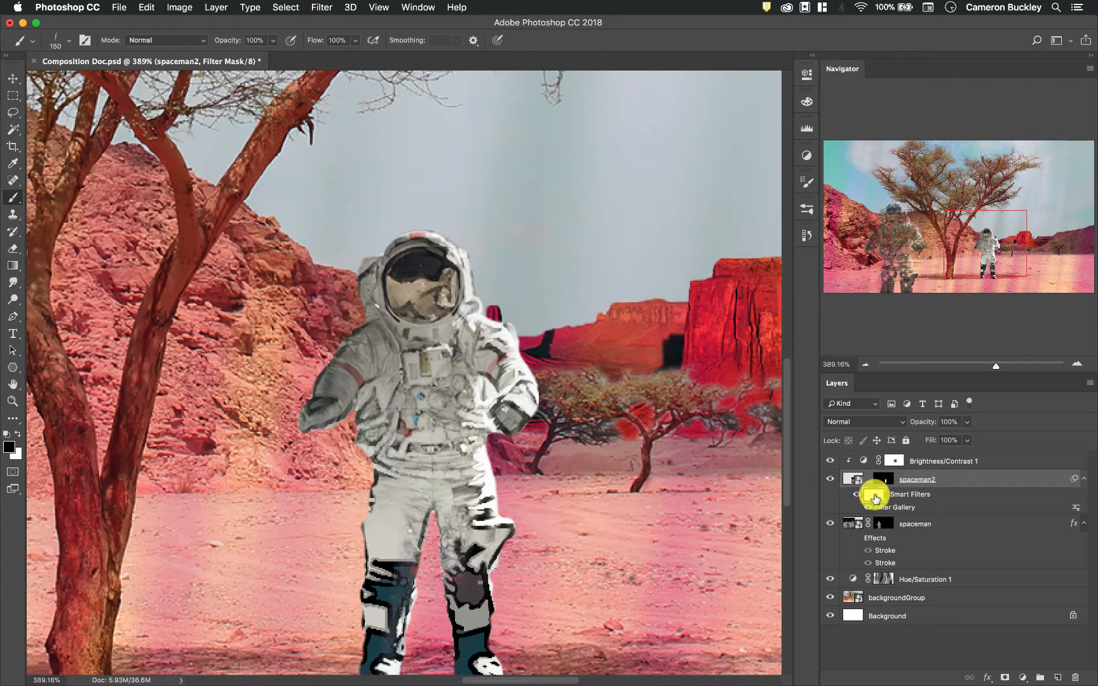
{"action": "left_click", "coordinate": [875, 498], "text": "alt"}
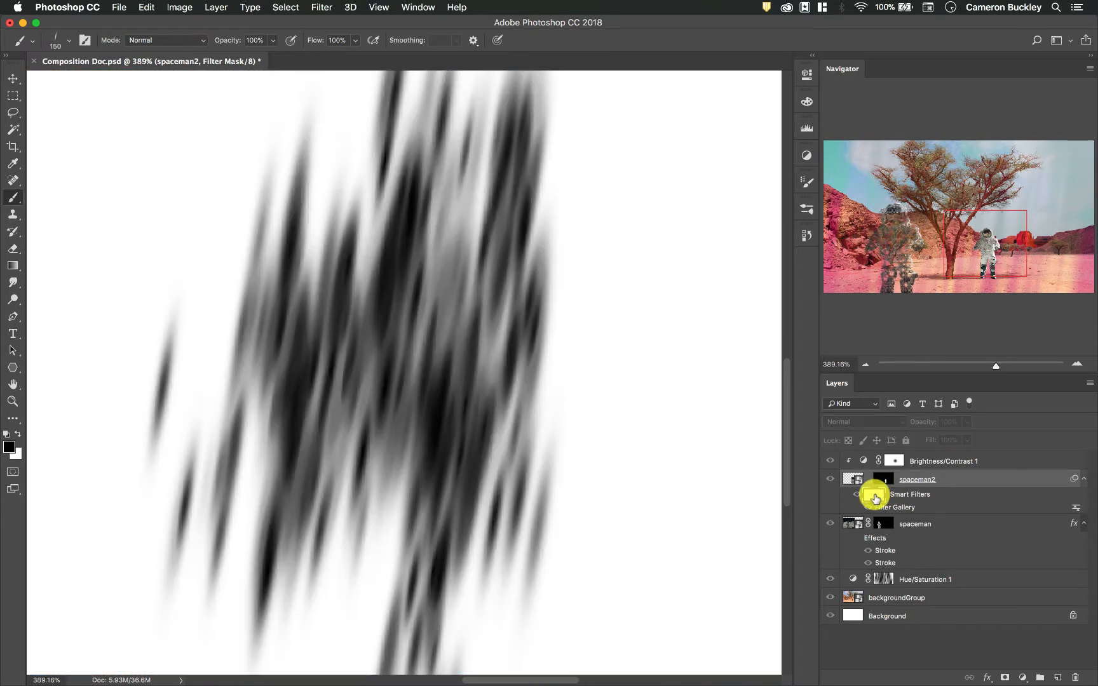
{"action": "left_click", "coordinate": [910, 486]}
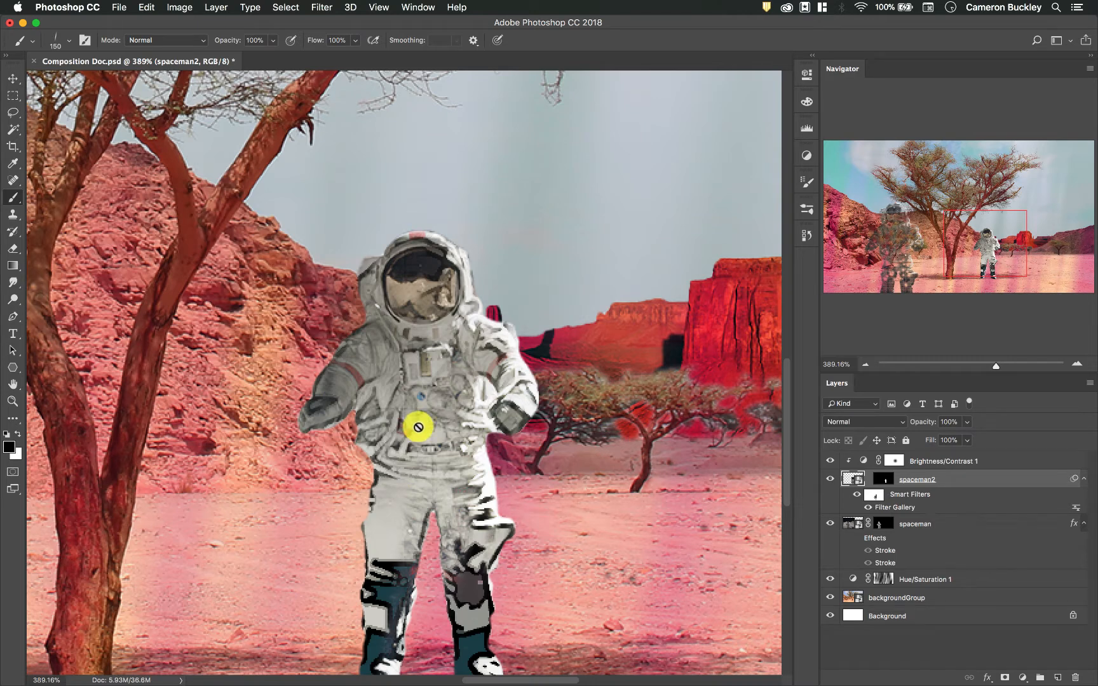
Undo the streaks painted on the spaceman2 filter mask
{"action": "scroll", "coordinate": [418, 444], "scroll_direction": "down", "scroll_amount": 3}
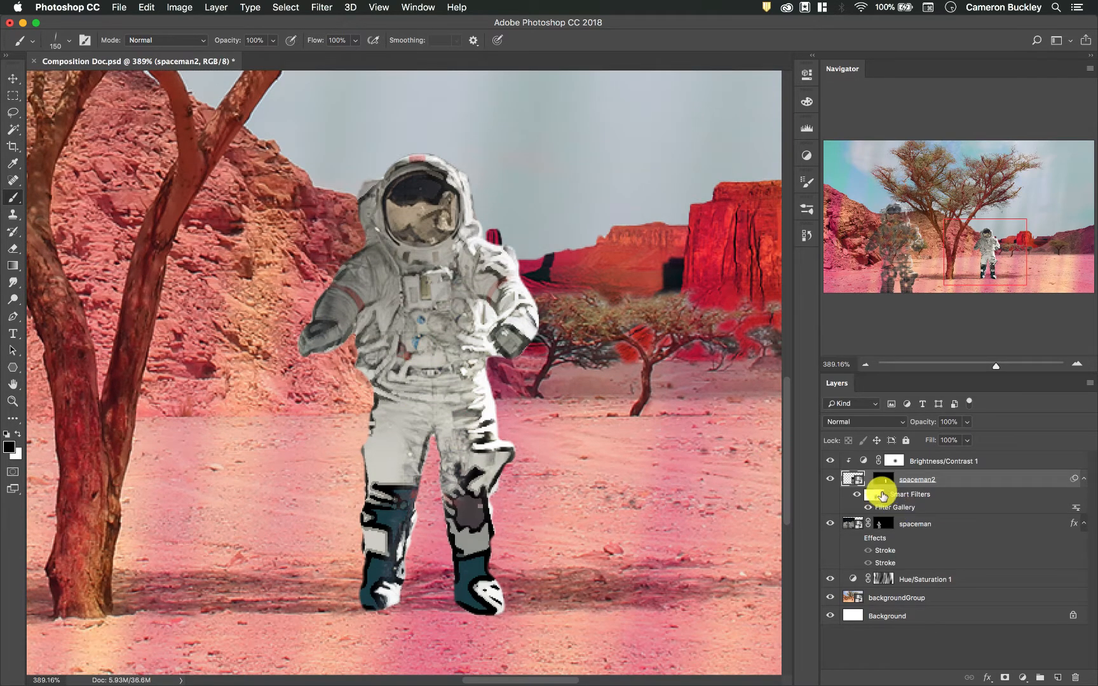
{"action": "key", "text": "alt+super+z"}
{"action": "key", "text": "alt+super+z"}
{"action": "key", "text": "alt+super+z"}
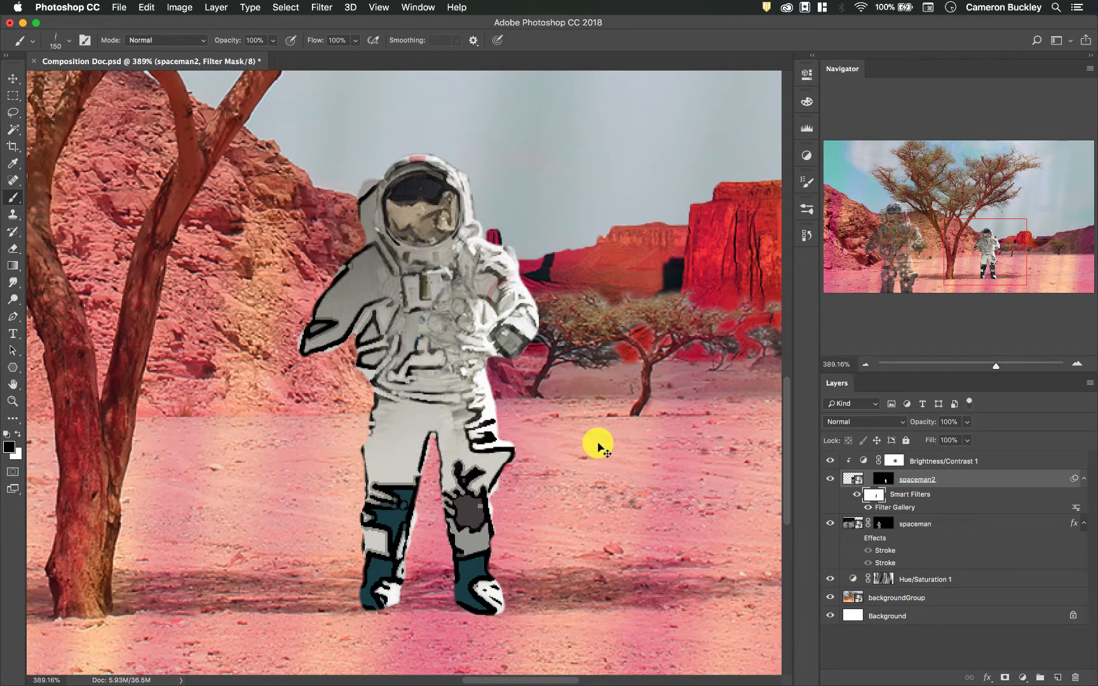
Paint black streaks over the small spaceman's legs on the spaceman2 filter mask to reveal the unfiltered suit
{"action": "mouse_move", "coordinate": [418, 210]}
{"action": "left_mouse_down"}
{"action": "mouse_move", "coordinate": [427, 329]}
{"action": "mouse_move", "coordinate": [409, 425]}
{"action": "mouse_move", "coordinate": [453, 450]}
{"action": "mouse_move", "coordinate": [480, 488]}
{"action": "mouse_move", "coordinate": [498, 589]}
{"action": "mouse_move", "coordinate": [524, 590]}
{"action": "left_mouse_up"}
{"action": "left_click", "coordinate": [859, 495]}
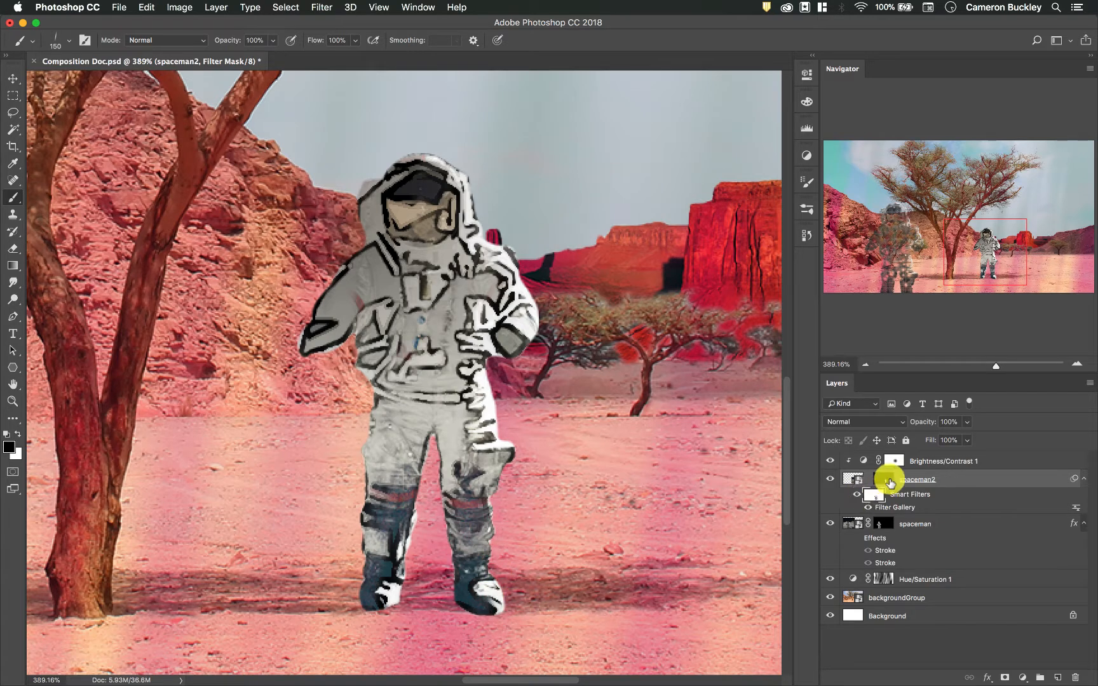
Paint black streaks down the small spaceman on the spaceman2 layer mask to make the figure partly transparent
{"action": "mouse_move", "coordinate": [476, 278]}
{"action": "left_mouse_down"}
{"action": "mouse_move", "coordinate": [493, 260]}
{"action": "mouse_move", "coordinate": [500, 566]}
{"action": "mouse_move", "coordinate": [500, 549]}
{"action": "left_mouse_up"}
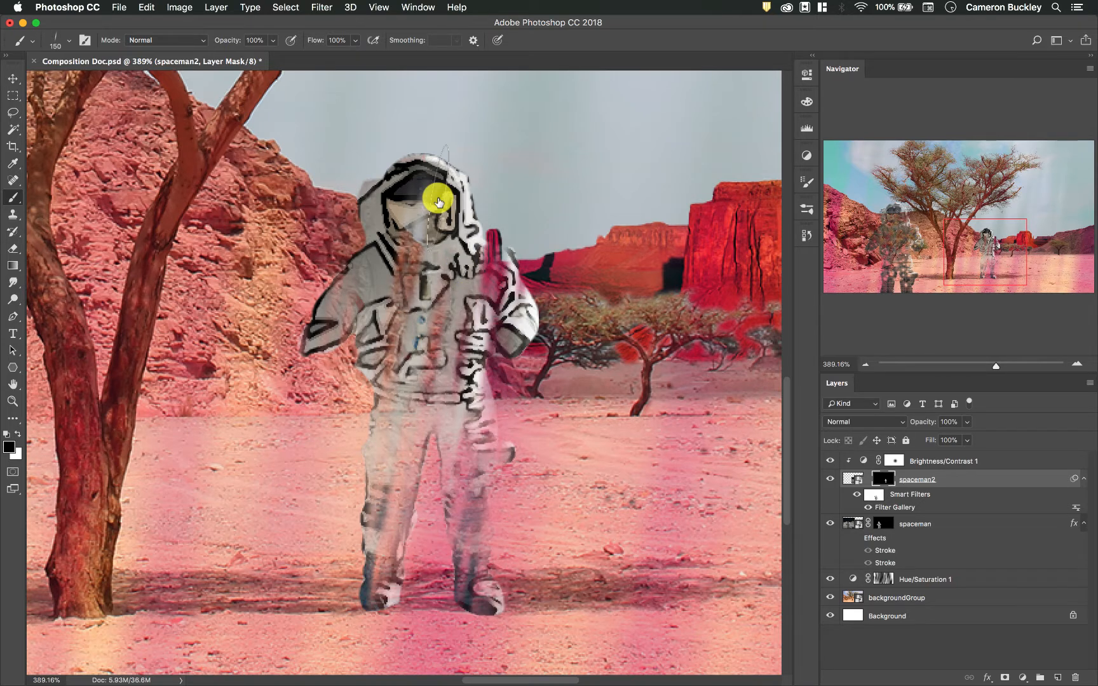
{"action": "scroll", "coordinate": [382, 277], "scroll_direction": "down", "scroll_amount": 3}
{"action": "left_click", "coordinate": [853, 479]}
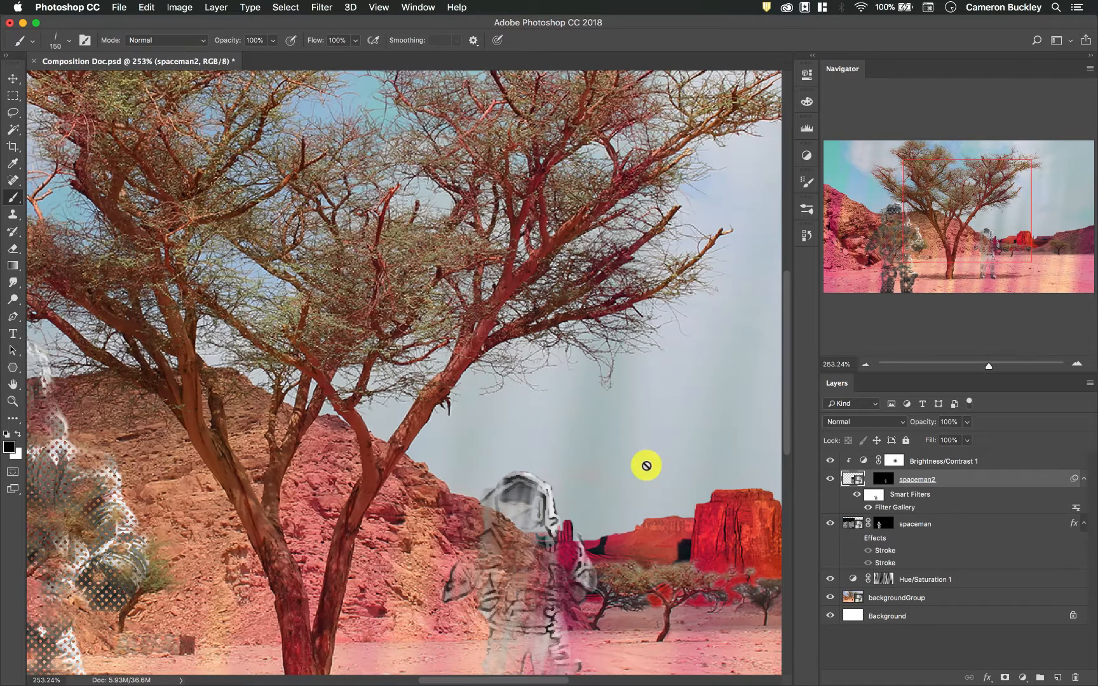
{"action": "scroll", "coordinate": [583, 453], "scroll_direction": "down", "scroll_amount": 5}
{"action": "scroll", "coordinate": [584, 453], "scroll_direction": "right", "scroll_amount": 2}
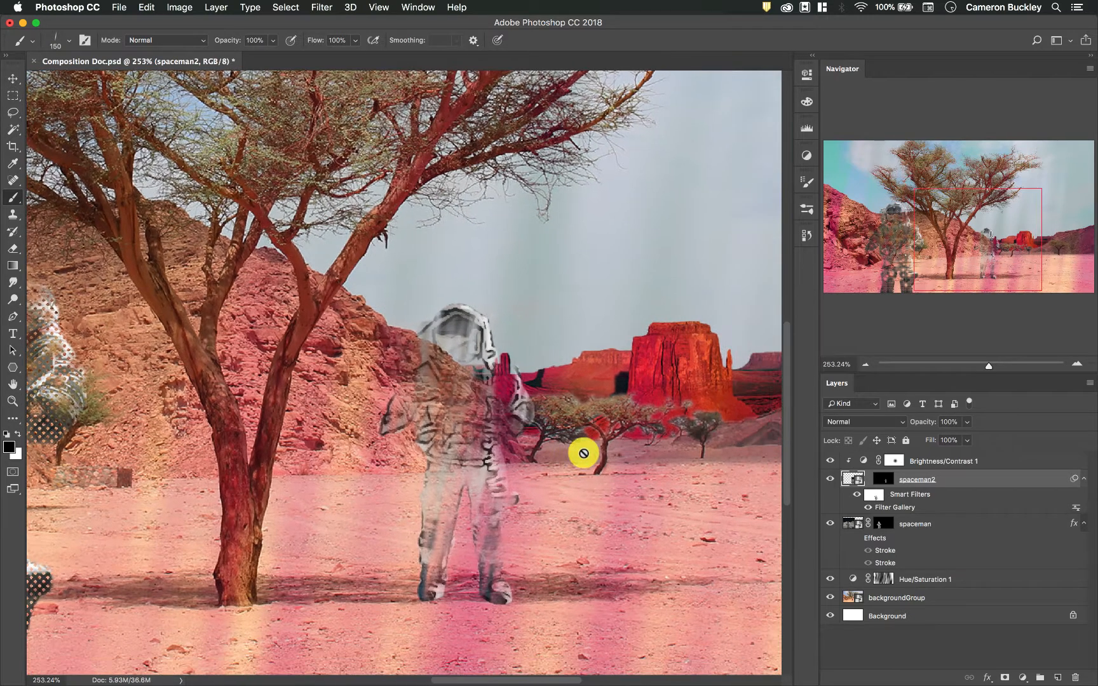
Choose the Soft Round brush at 150 px and paint black around the small spaceman on the Hue/Saturation 1 mask
{"action": "left_click", "coordinate": [68, 39]}
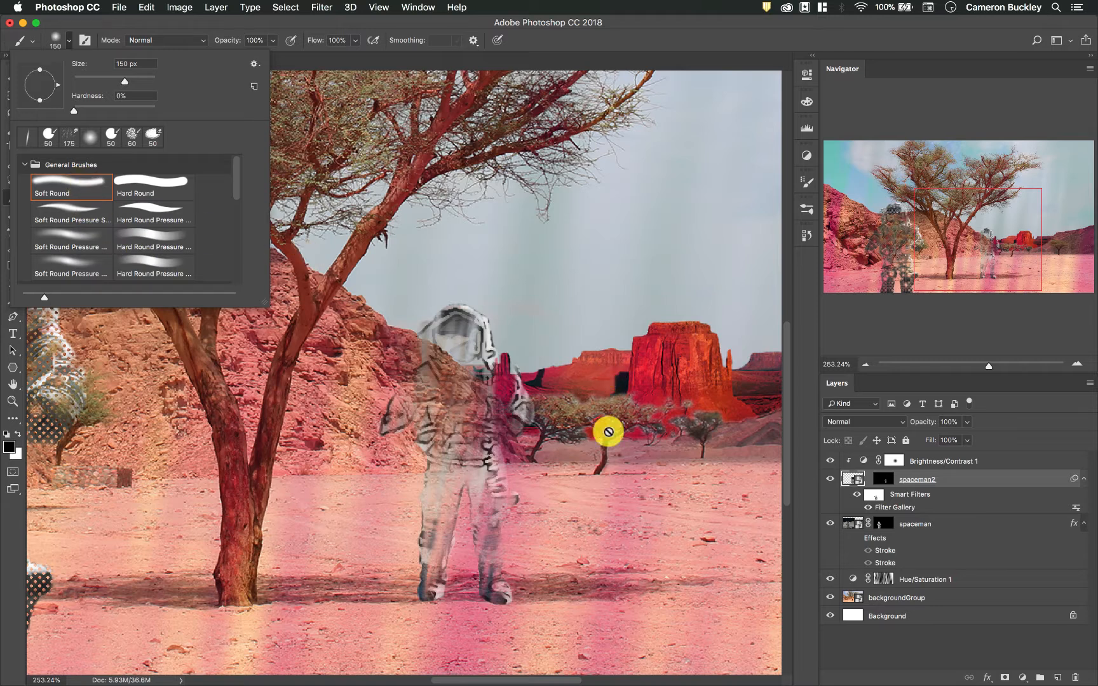
{"action": "left_click", "coordinate": [879, 496]}
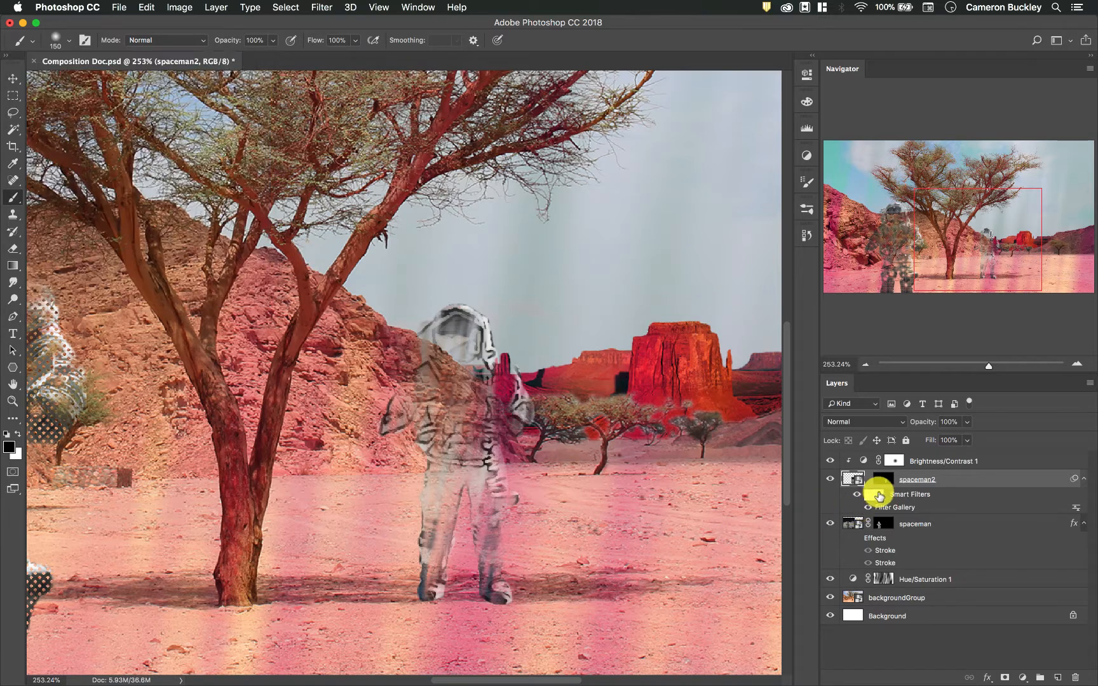
{"action": "left_click", "coordinate": [886, 579]}
{"action": "mouse_move", "coordinate": [594, 469]}
{"action": "left_mouse_down"}
{"action": "mouse_move", "coordinate": [370, 531]}
{"action": "mouse_move", "coordinate": [639, 530]}
{"action": "mouse_move", "coordinate": [453, 603]}
{"action": "mouse_move", "coordinate": [555, 579]}
{"action": "mouse_move", "coordinate": [361, 543]}
{"action": "mouse_move", "coordinate": [383, 371]}
{"action": "mouse_move", "coordinate": [497, 309]}
{"action": "mouse_move", "coordinate": [507, 389]}
{"action": "mouse_move", "coordinate": [539, 347]}
{"action": "mouse_move", "coordinate": [371, 411]}
{"action": "mouse_move", "coordinate": [437, 383]}
{"action": "left_mouse_up"}
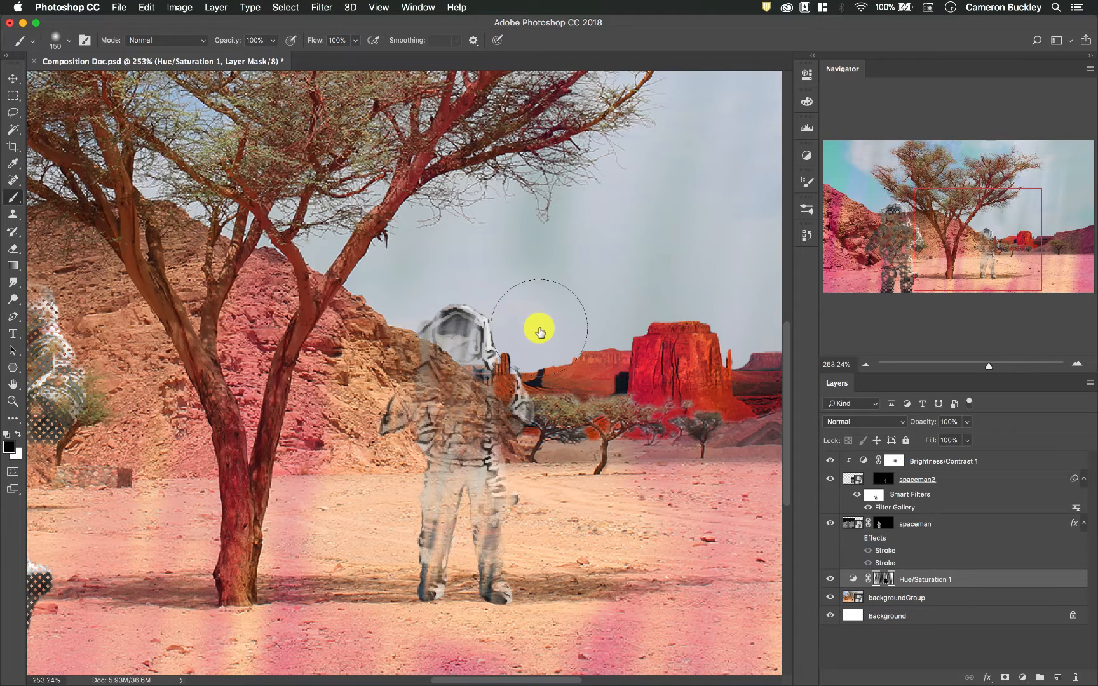
Review the Soft Round brush's settings, close them, and look over both spacemen in the composition
{"action": "left_click", "coordinate": [86, 40]}
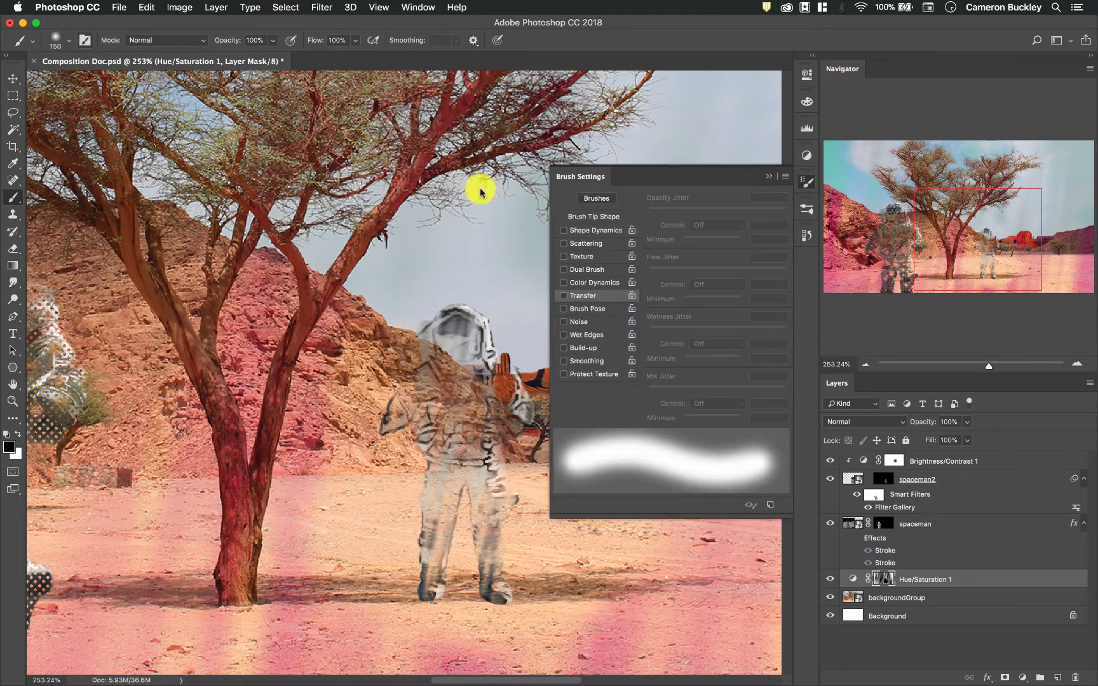
{"action": "left_click", "coordinate": [767, 178]}
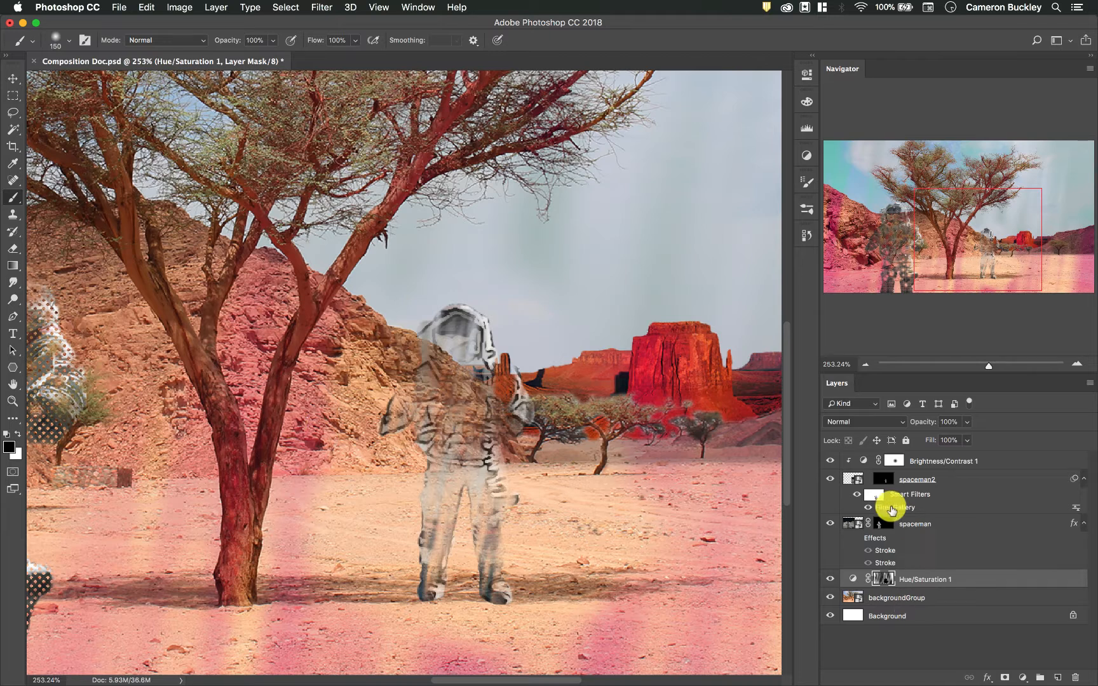
{"action": "scroll", "coordinate": [544, 426], "scroll_direction": "left", "scroll_amount": 10}
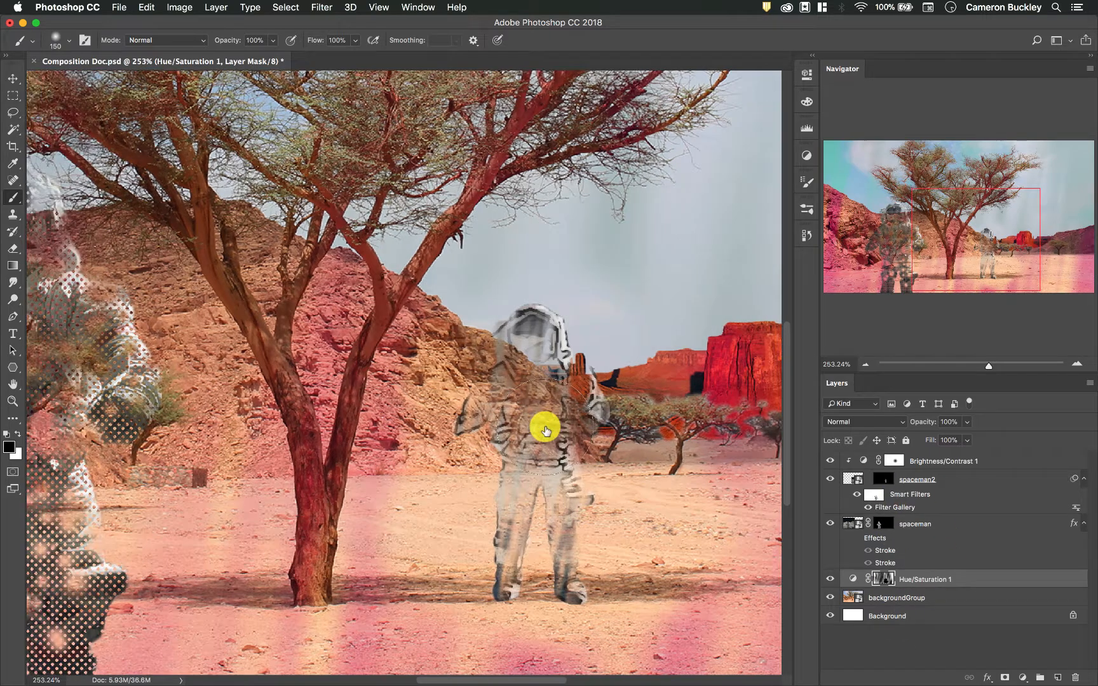
{"action": "scroll", "coordinate": [545, 430], "scroll_direction": "right", "scroll_amount": 6}
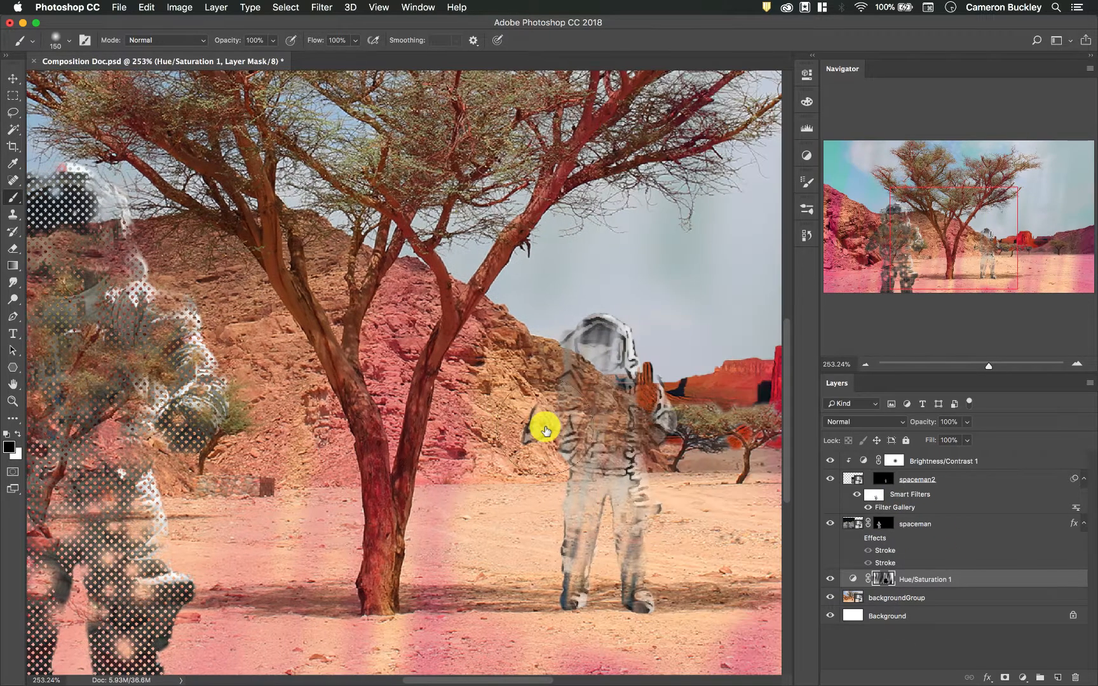